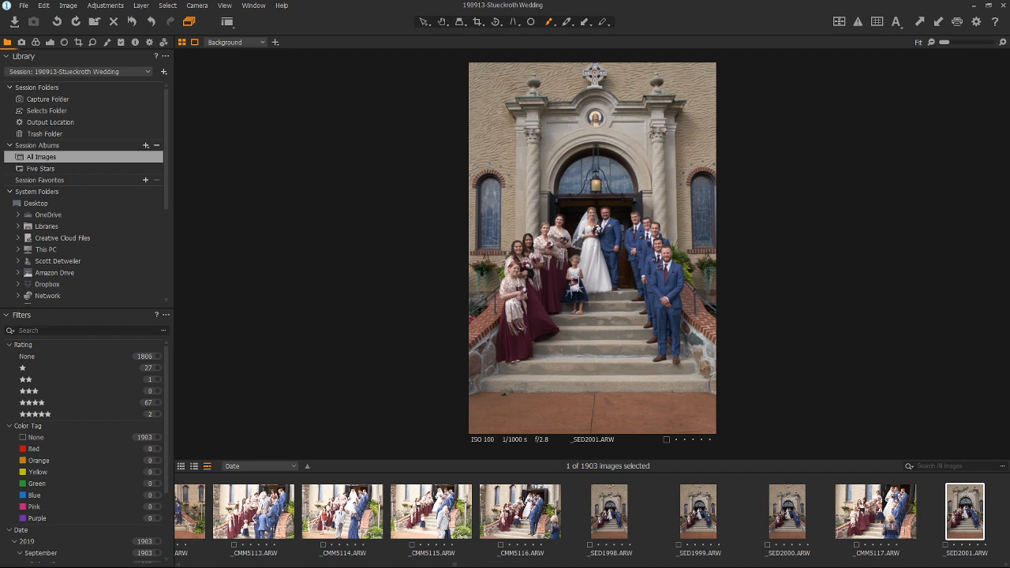
Place the wedding session's Capture folder window over the Capture One viewer
{"action": "mouse_move", "coordinate": [1006, 67]}
{"action": "left_mouse_down"}
{"action": "mouse_move", "coordinate": [602, 67]}
{"action": "mouse_move", "coordinate": [623, 132]}
{"action": "left_mouse_up"}
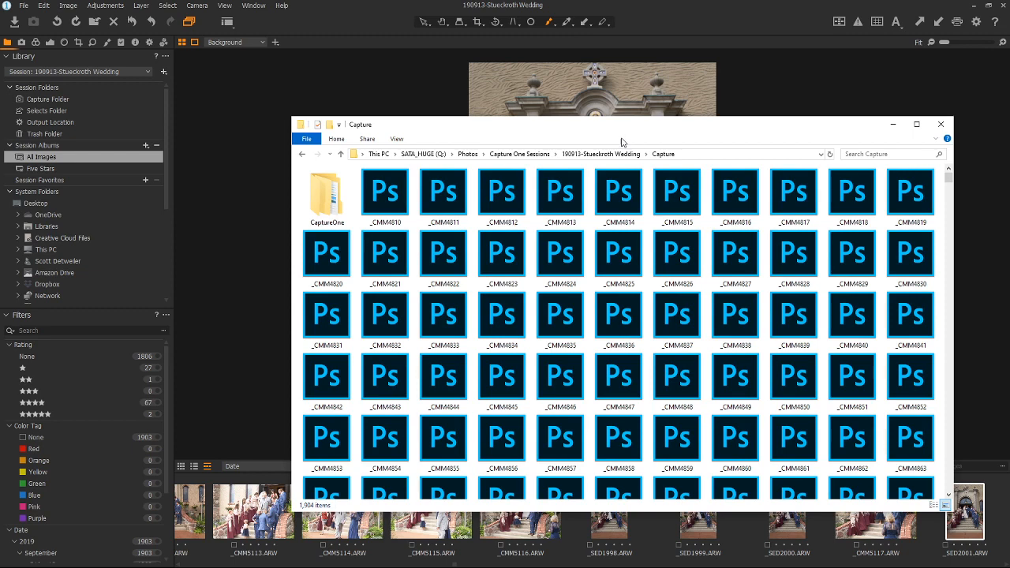
{"action": "left_click_drag", "start_coordinate": [623, 134], "coordinate": [593, 84]}
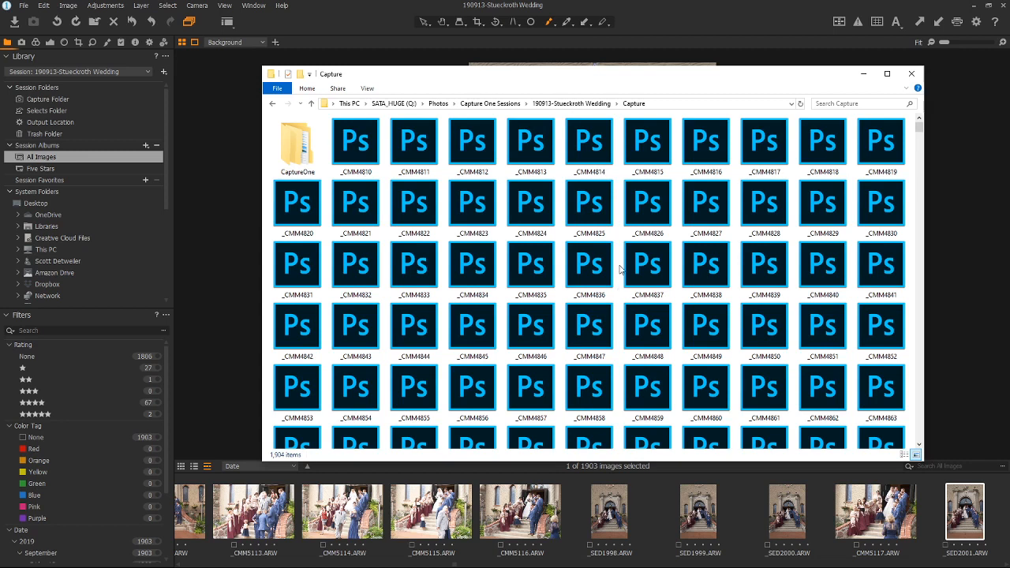
{"action": "left_click", "coordinate": [617, 103]}
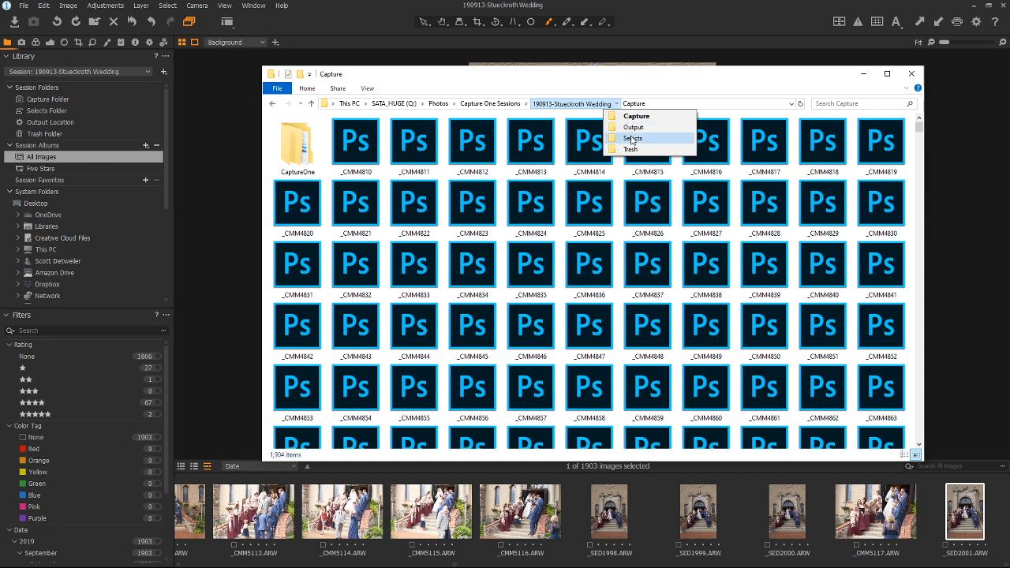
Switch to the empty Selects folder and lay the selects.txt list in Notepad++ over it
{"action": "left_click", "coordinate": [632, 138]}
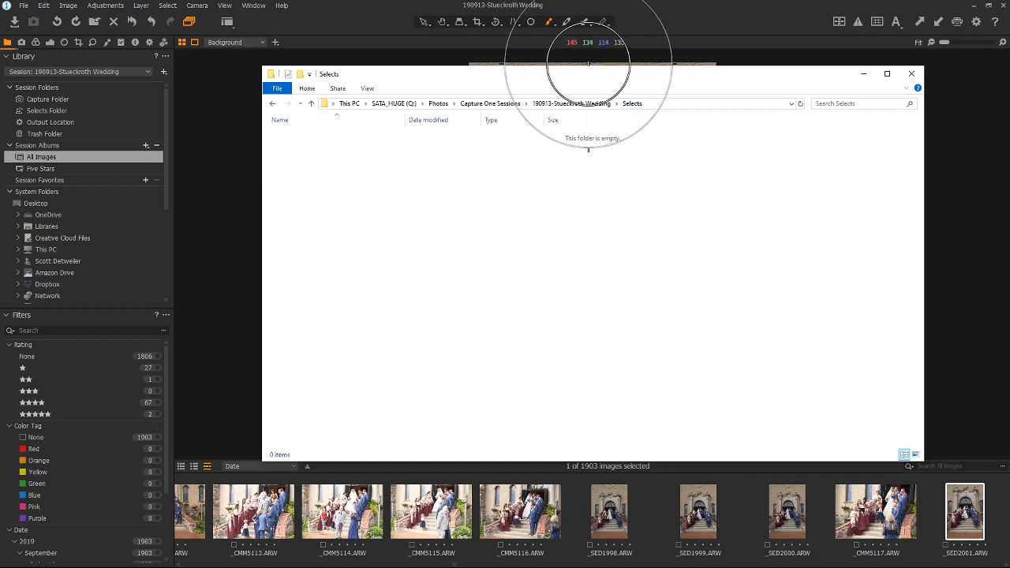
{"action": "left_click_drag", "start_coordinate": [591, 77], "coordinate": [514, 69]}
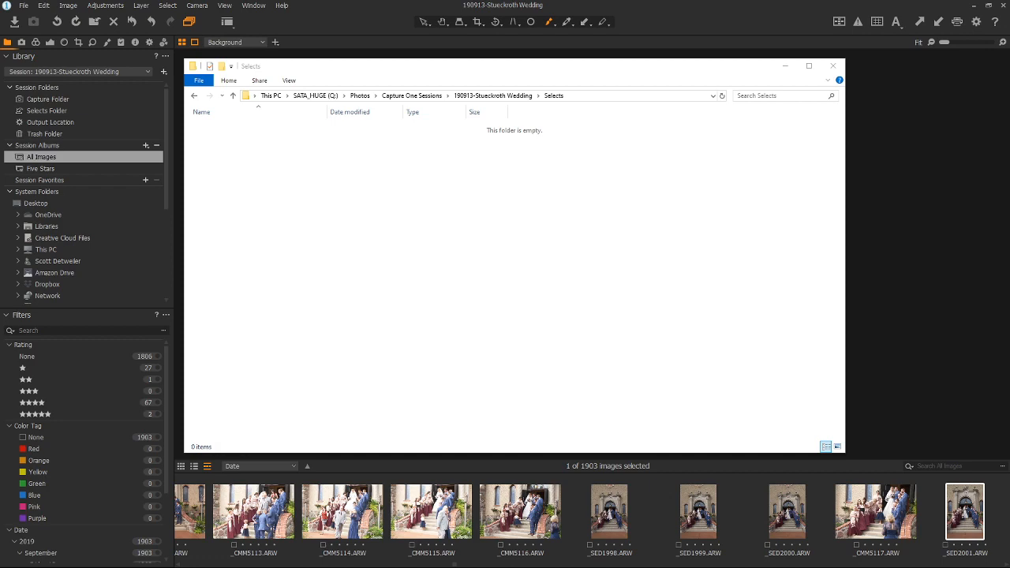
{"action": "left_click_drag", "start_coordinate": [489, 49], "coordinate": [600, 34]}
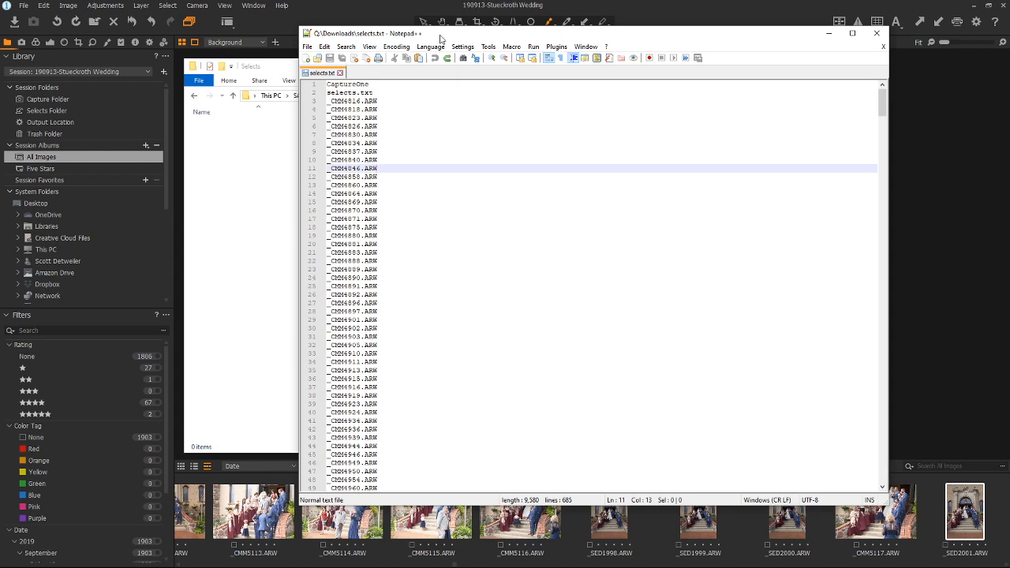
Nudge the selects.txt window into place before bringing up Command Prompt
{"action": "left_click_drag", "start_coordinate": [452, 36], "coordinate": [443, 25]}
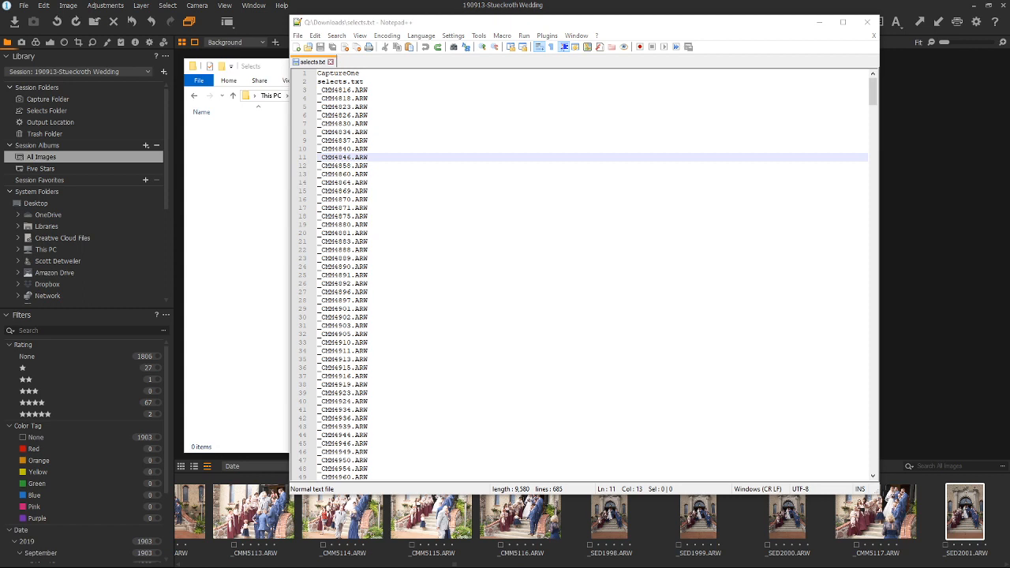
List the Capture folder's files with dir, then as bare names with dir /b
{"action": "left_click_drag", "start_coordinate": [687, 168], "coordinate": [503, 188]}
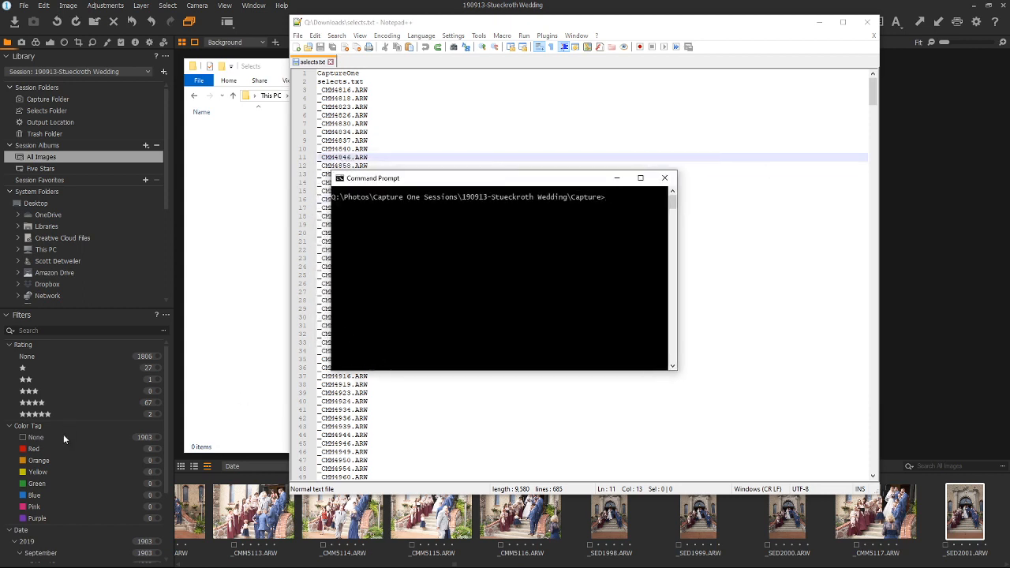
{"action": "left_click", "coordinate": [198, 443]}
{"action": "left_click_drag", "start_coordinate": [537, 178], "coordinate": [579, 192]}
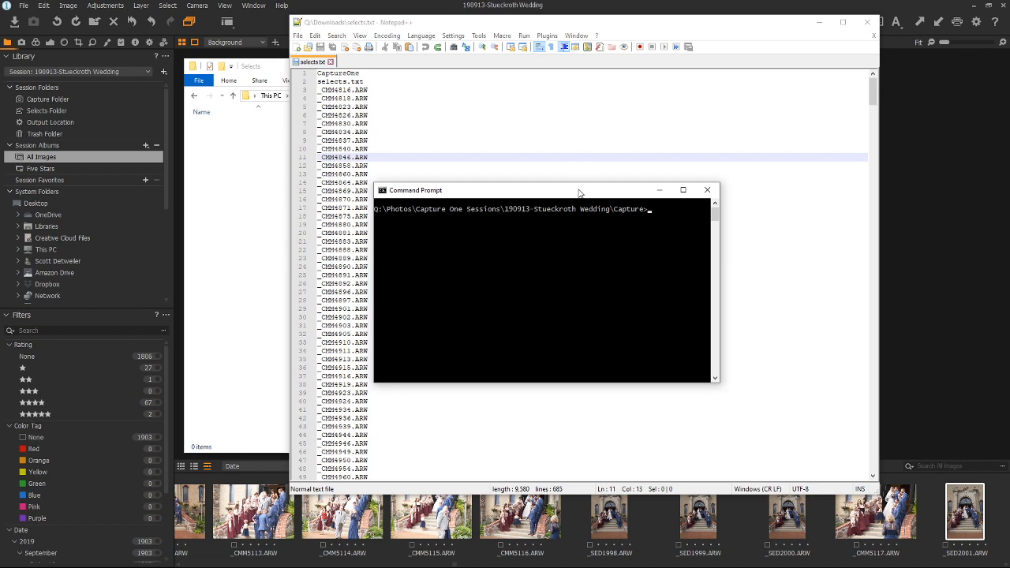
{"action": "left_click_drag", "start_coordinate": [578, 193], "coordinate": [581, 195]}
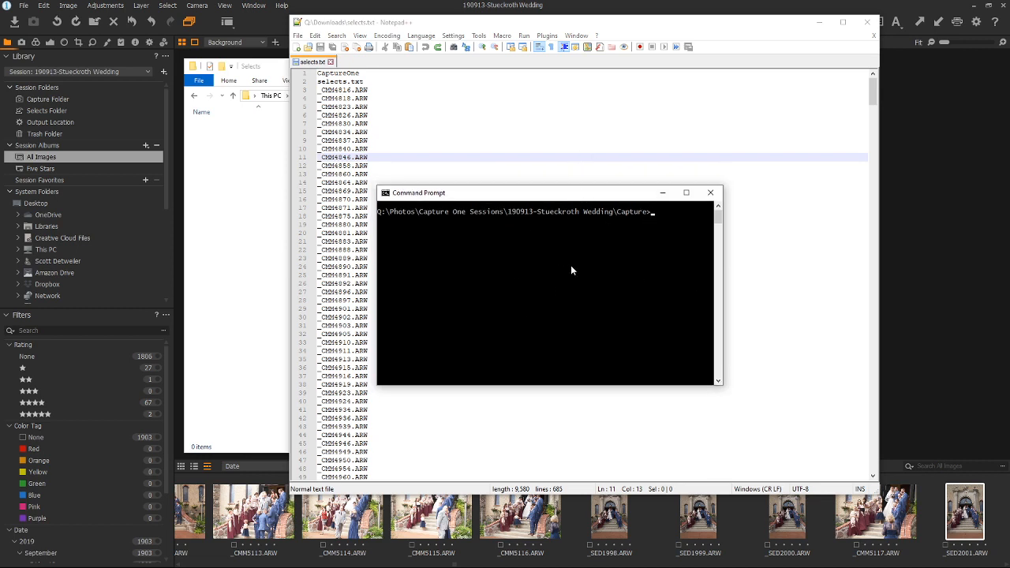
{"action": "type", "text": "dir"}
{"action": "key", "text": "Return"}
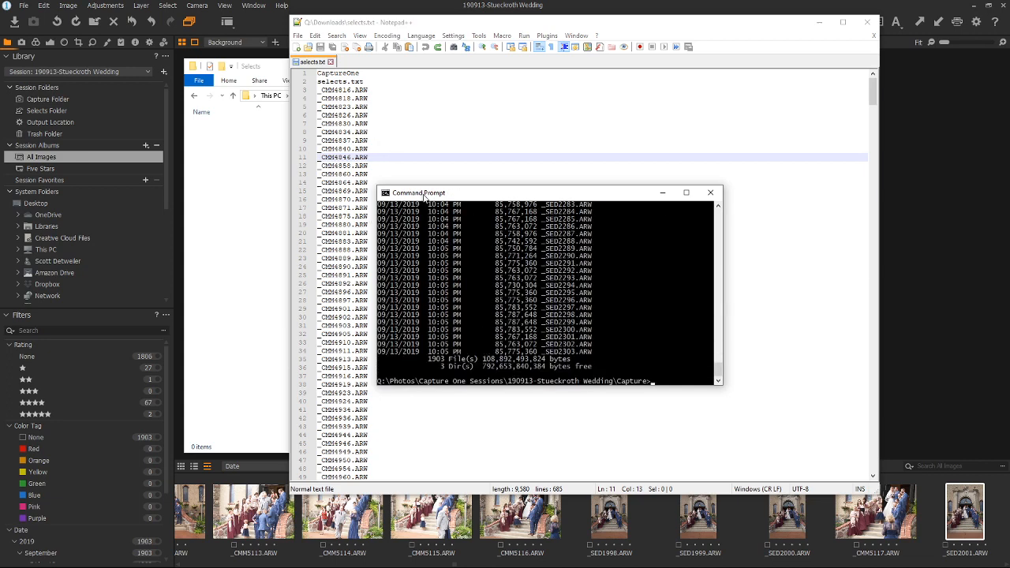
{"action": "left_click_drag", "start_coordinate": [424, 194], "coordinate": [424, 178]}
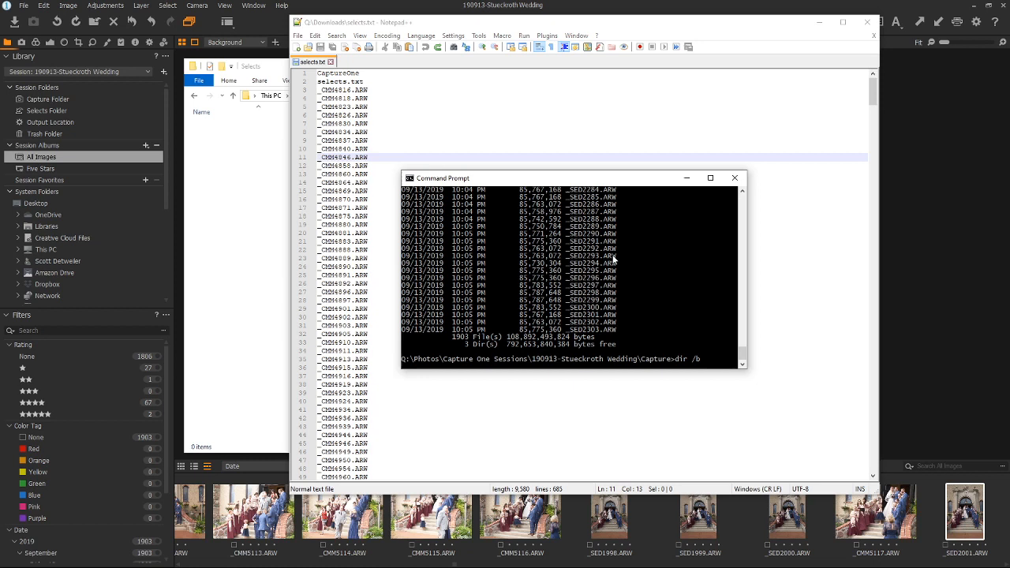
{"action": "key", "text": "Return"}
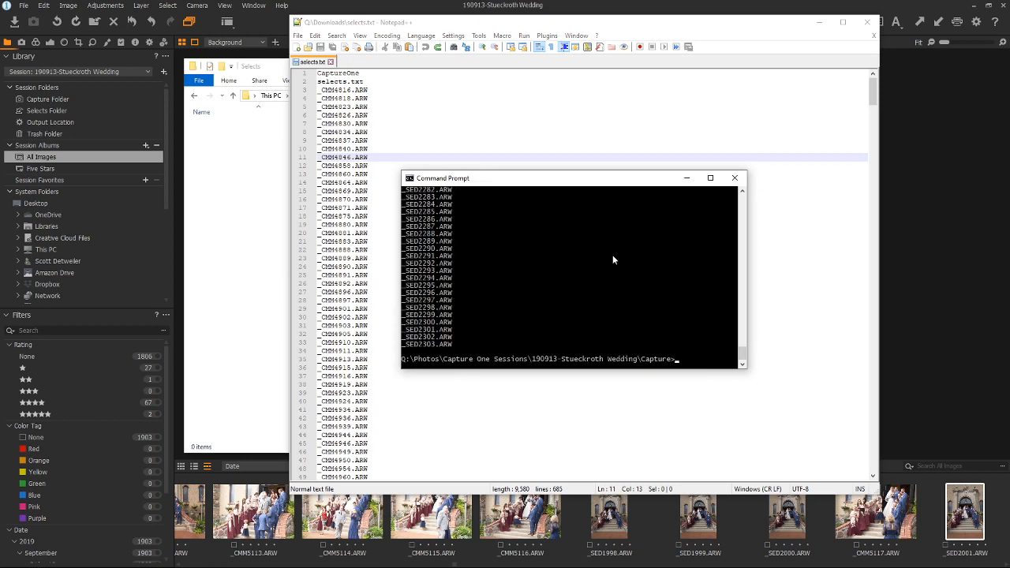
Recall dir /b with > selects.txt appended and bring the selects.txt list back to front
{"action": "key", "text": "Up"}
{"action": "type", "text": ">"}
{"action": "type", "text": "selects.txt"}
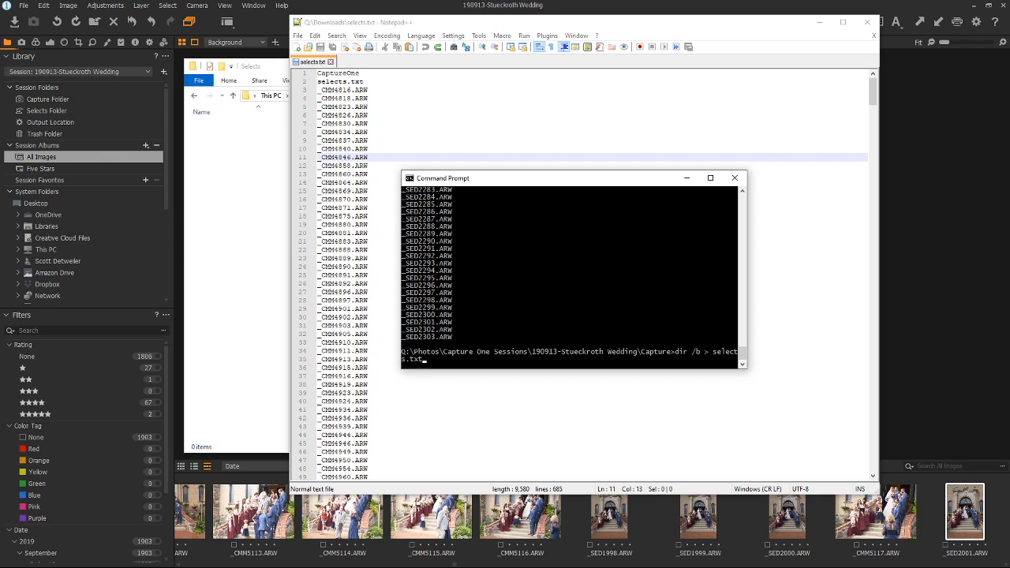
{"action": "left_click_drag", "start_coordinate": [556, 22], "coordinate": [502, 26]}
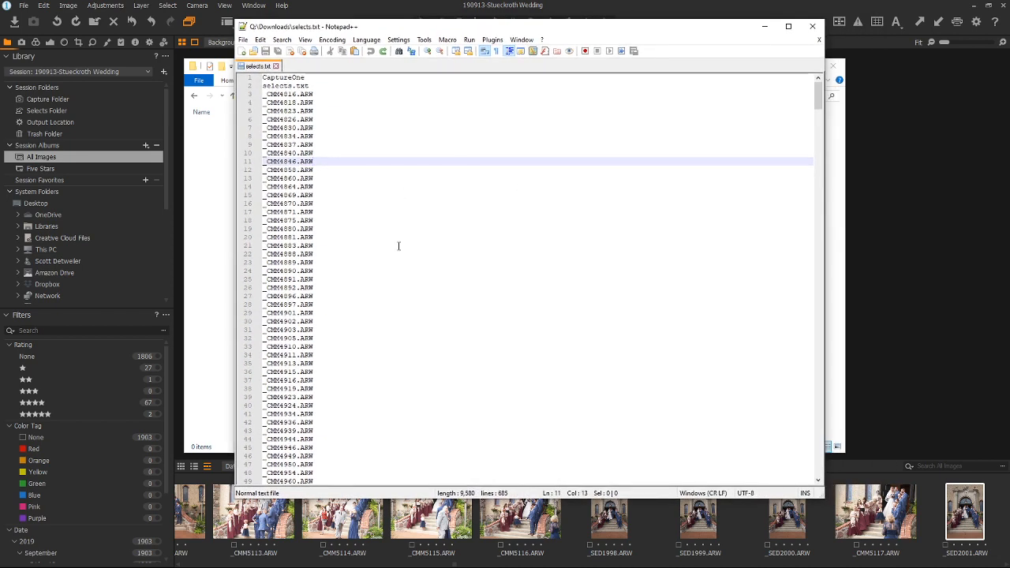
Delete the CaptureOne and selects.txt lines and the trailing blank line, leaving 682 file names
{"action": "left_click_drag", "start_coordinate": [528, 30], "coordinate": [608, 35]}
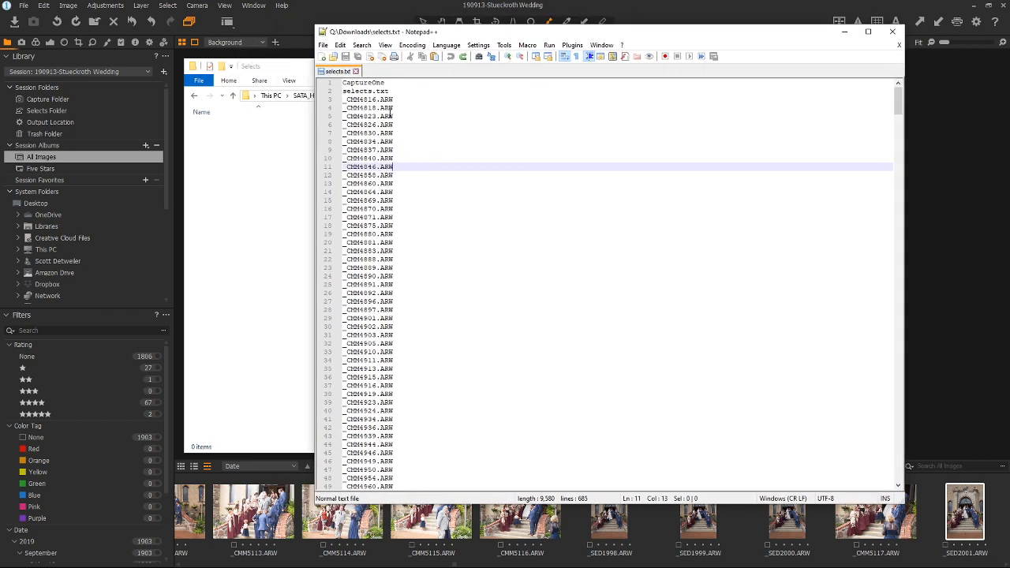
{"action": "left_click_drag", "start_coordinate": [401, 90], "coordinate": [342, 82]}
{"action": "key", "text": "Delete"}
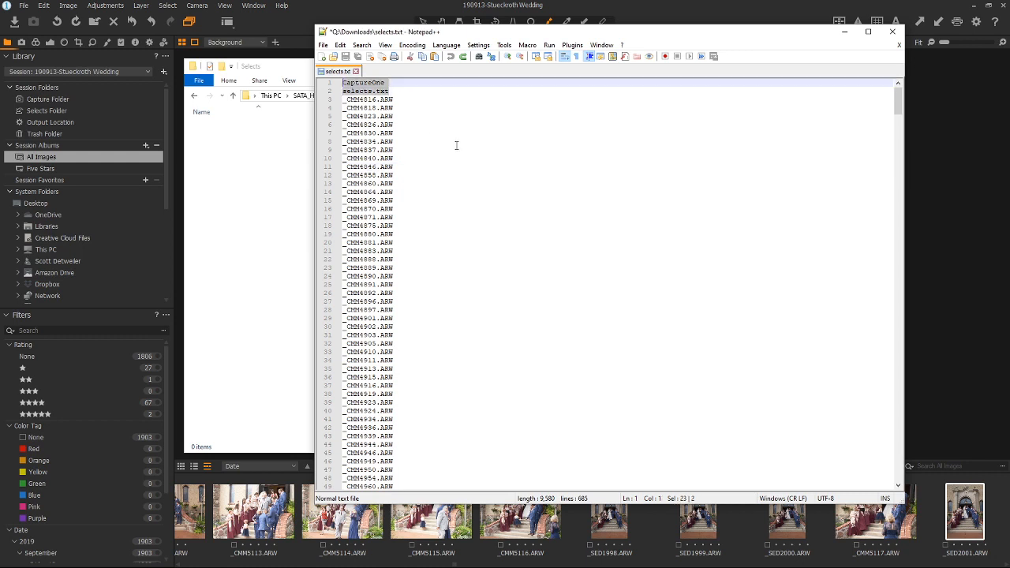
{"action": "key", "text": "Delete"}
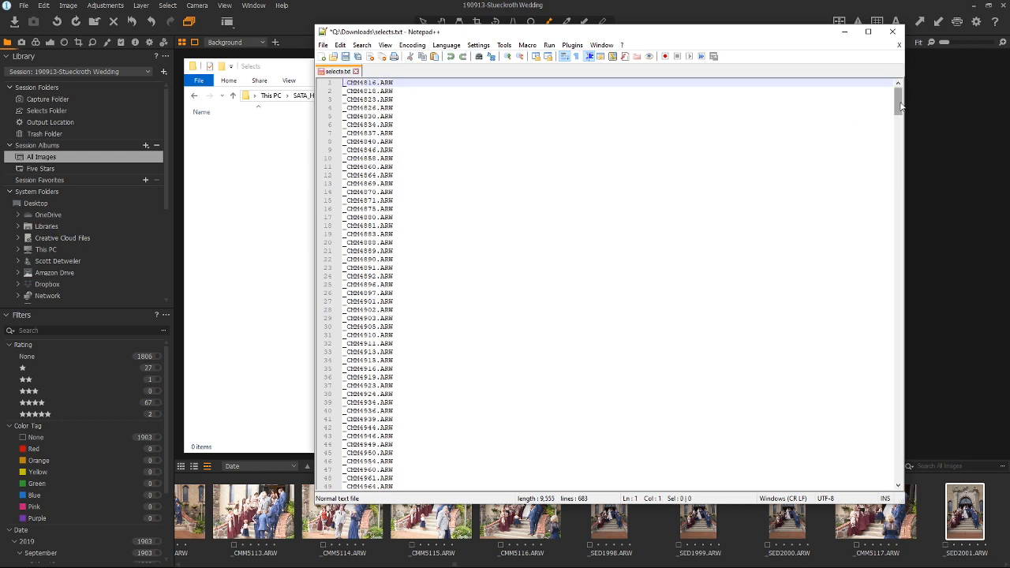
{"action": "left_click_drag", "start_coordinate": [899, 99], "coordinate": [904, 483]}
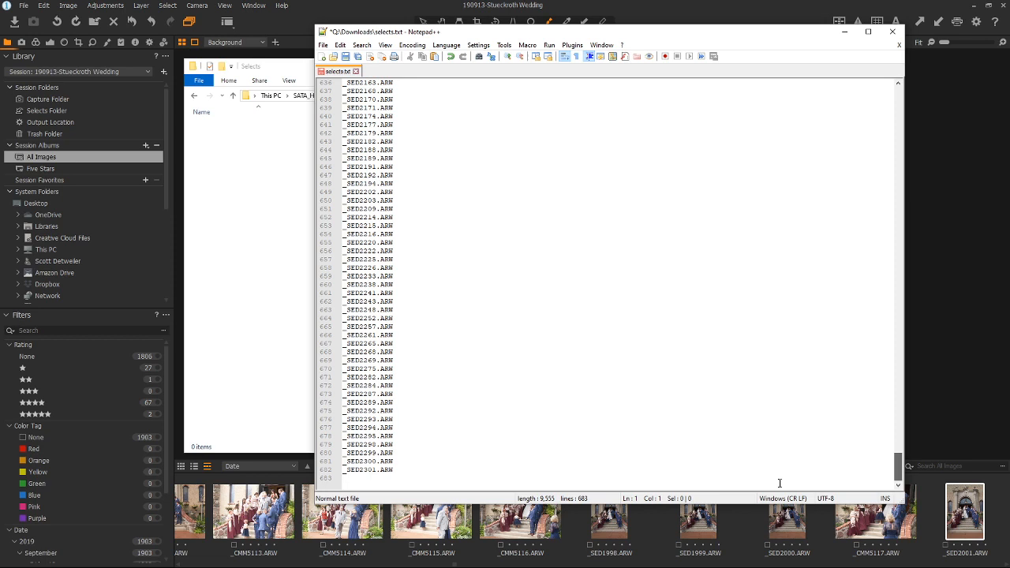
{"action": "left_click", "coordinate": [545, 480]}
{"action": "key", "text": "BackSpace"}
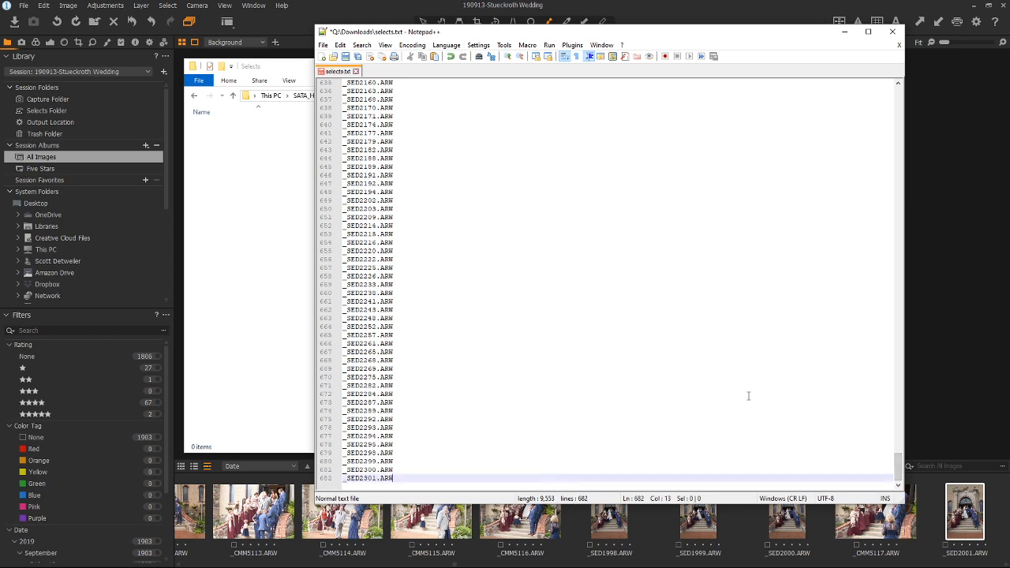
Select all remaining file names and reach the Edit commands to copy them
{"action": "left_click", "coordinate": [387, 276]}
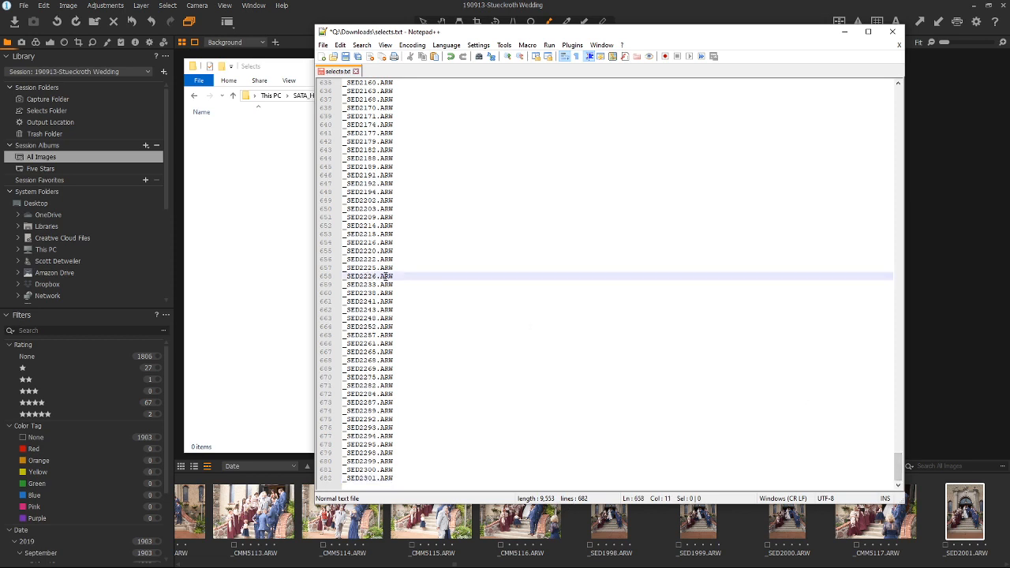
{"action": "key", "text": "ctrl+a"}
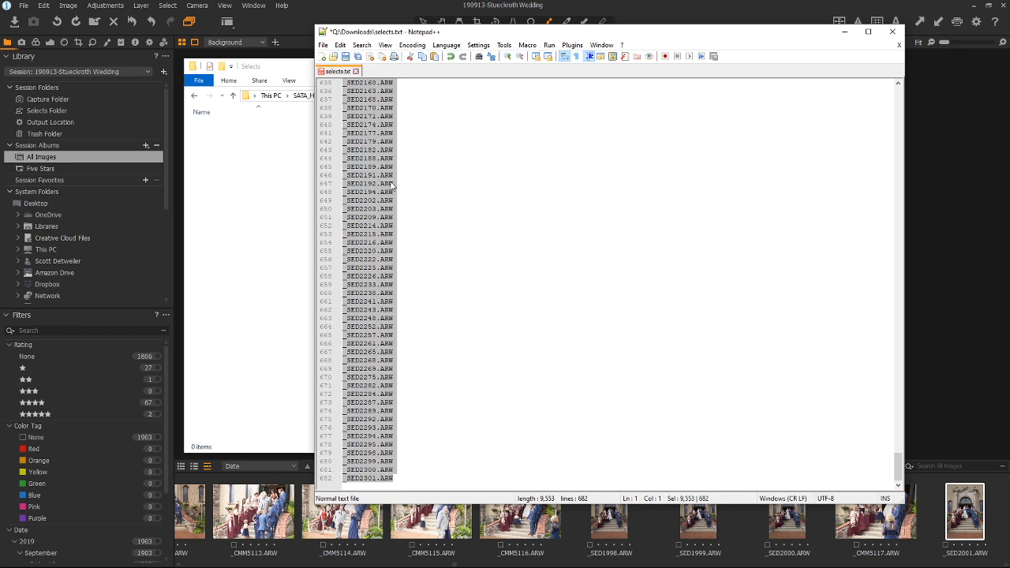
{"action": "left_click", "coordinate": [341, 45]}
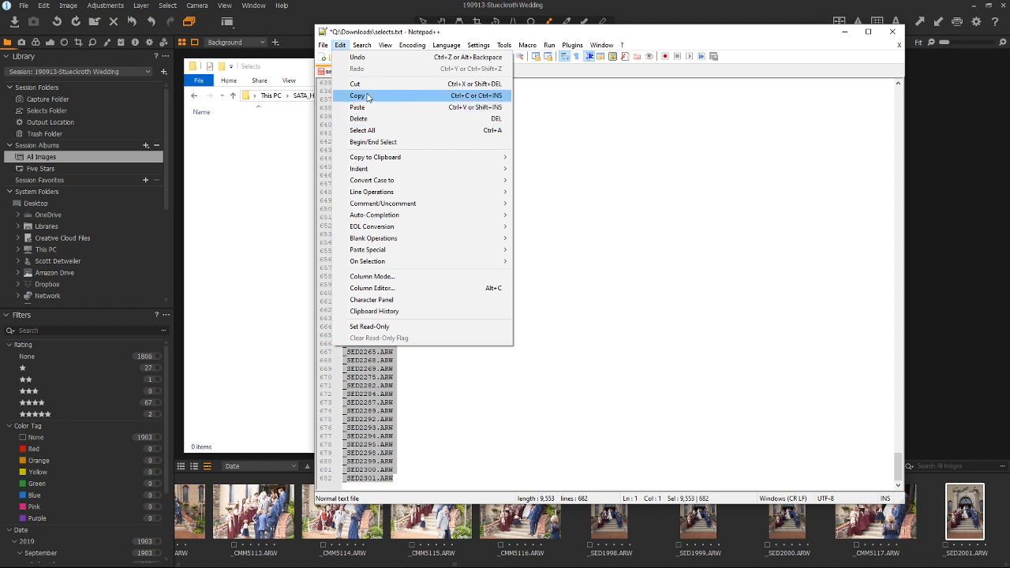
Copy the names and select the 674 matching images via Select By Filename List with New line delimiter
{"action": "left_click", "coordinate": [354, 5]}
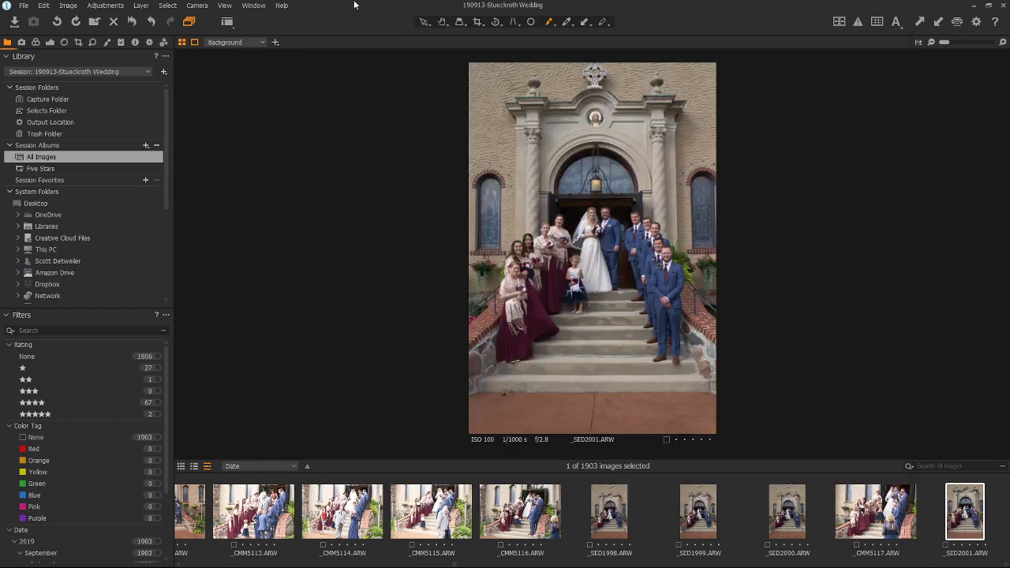
{"action": "left_click", "coordinate": [169, 6]}
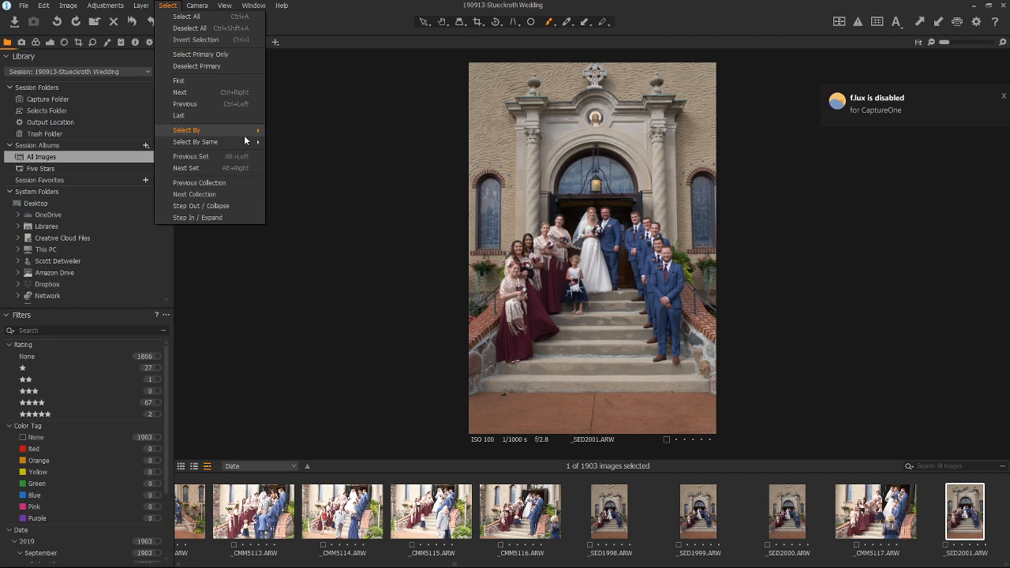
{"action": "mouse_move", "coordinate": [187, 130]}
{"action": "left_click", "coordinate": [324, 155]}
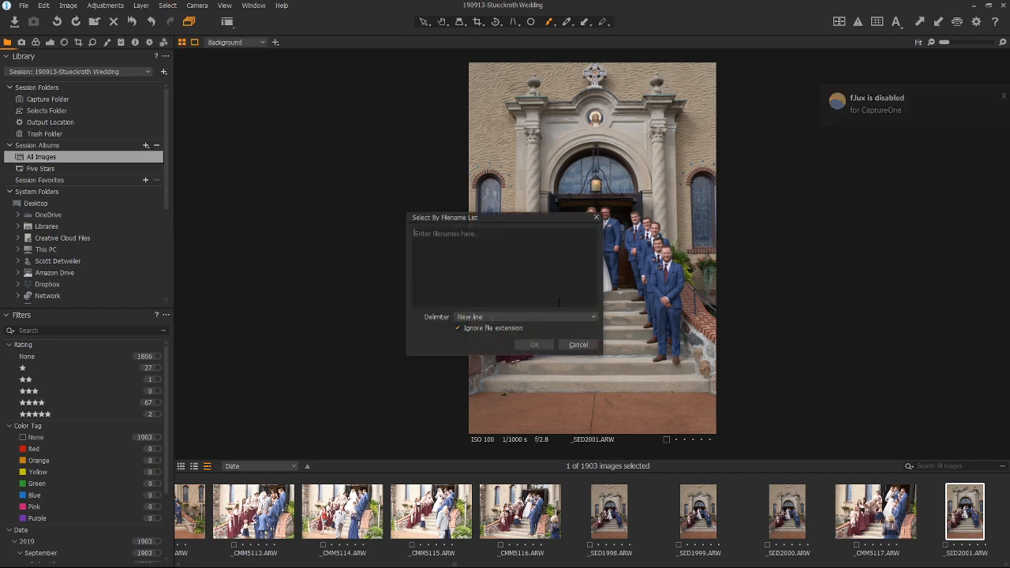
{"action": "key", "text": "ctrl+v"}
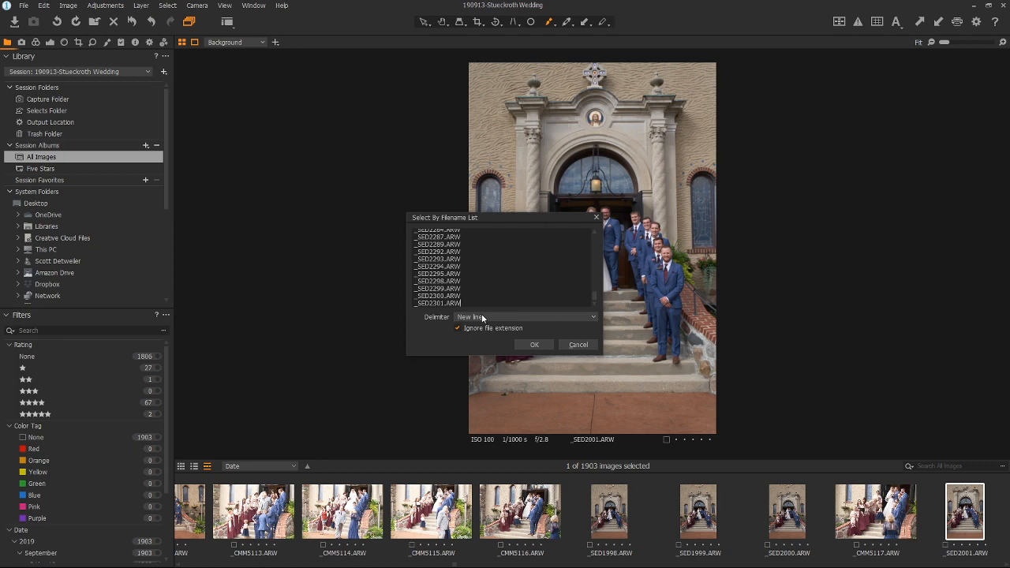
{"action": "left_click", "coordinate": [535, 345]}
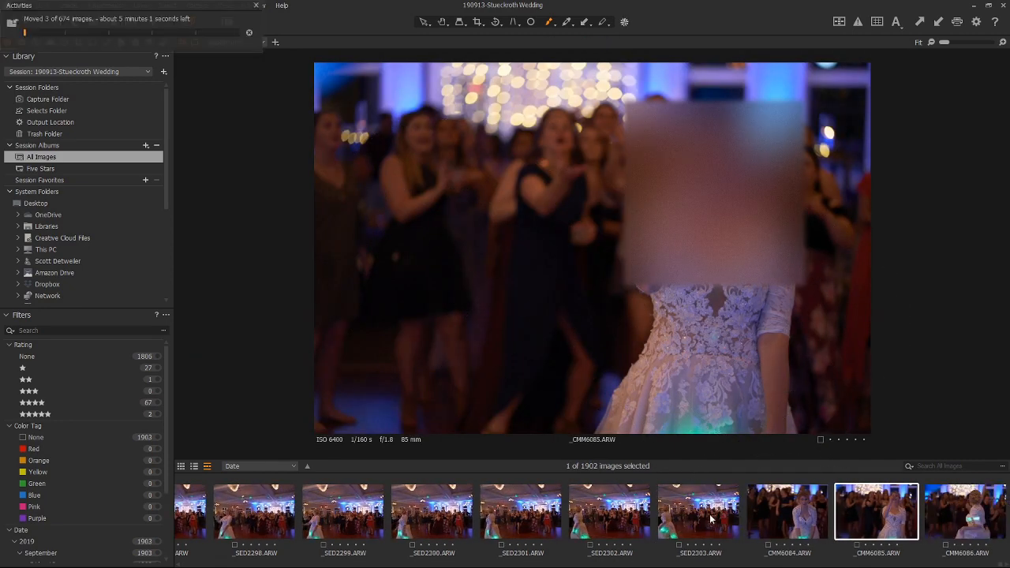
Show the _SED2303 frame while the selected images move into Selects
{"action": "left_click", "coordinate": [698, 516]}
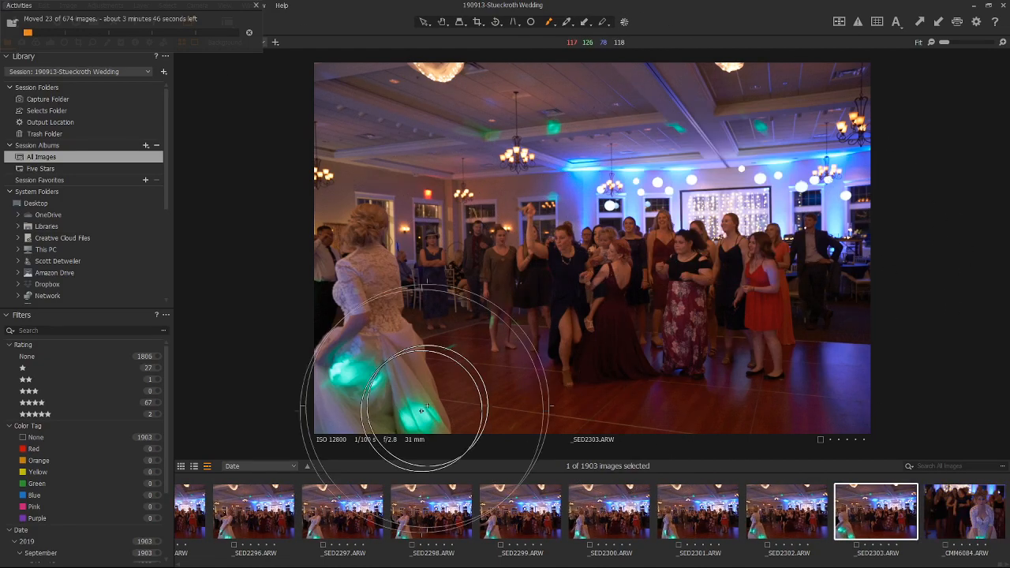
Switch to Lightroom Classic and focus the Library filename text filter set to Contains All
{"action": "key", "text": "alt+Tab"}
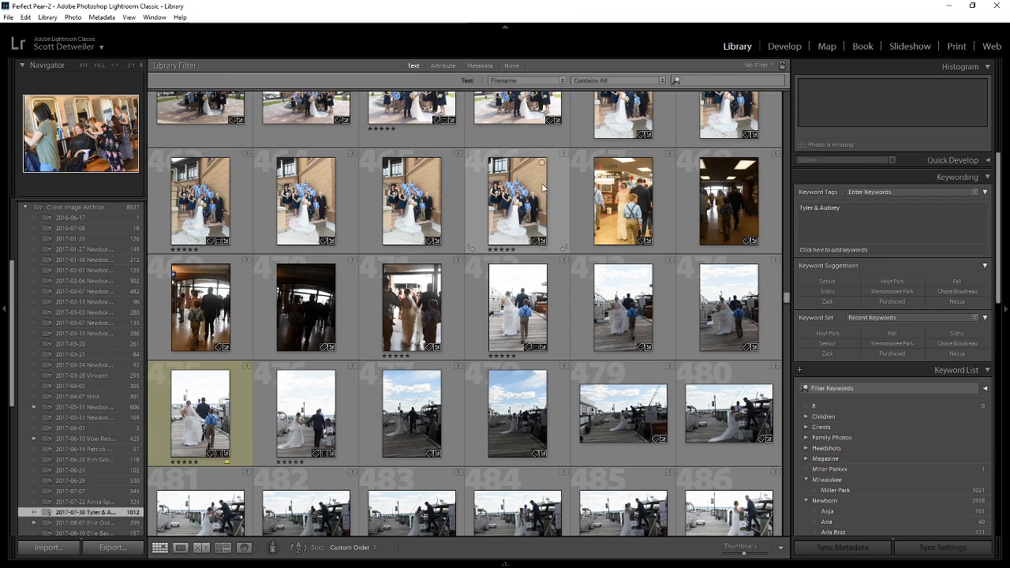
{"action": "mouse_move", "coordinate": [517, 200]}
{"action": "left_click", "coordinate": [725, 80]}
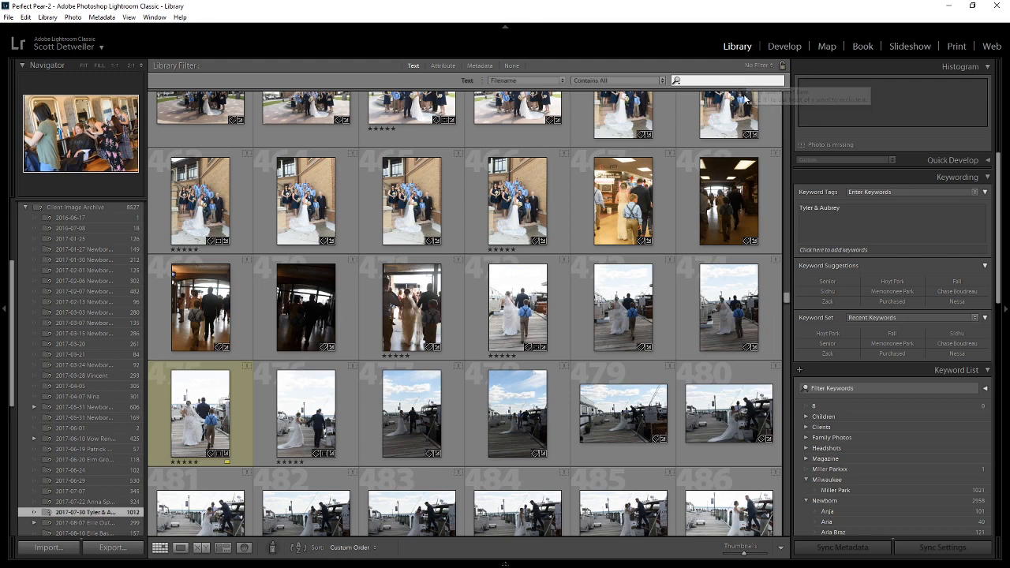
Return to selects.txt in Notepad++ and clear the selection around line 640
{"action": "key", "text": "alt+Tab"}
{"action": "key", "text": "alt+Tab"}
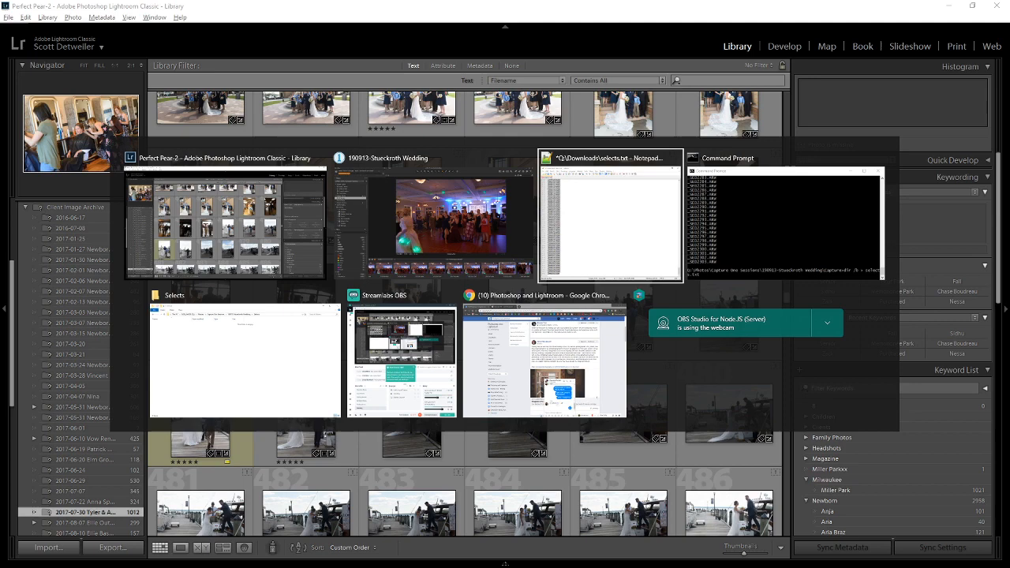
{"action": "left_click", "coordinate": [521, 132]}
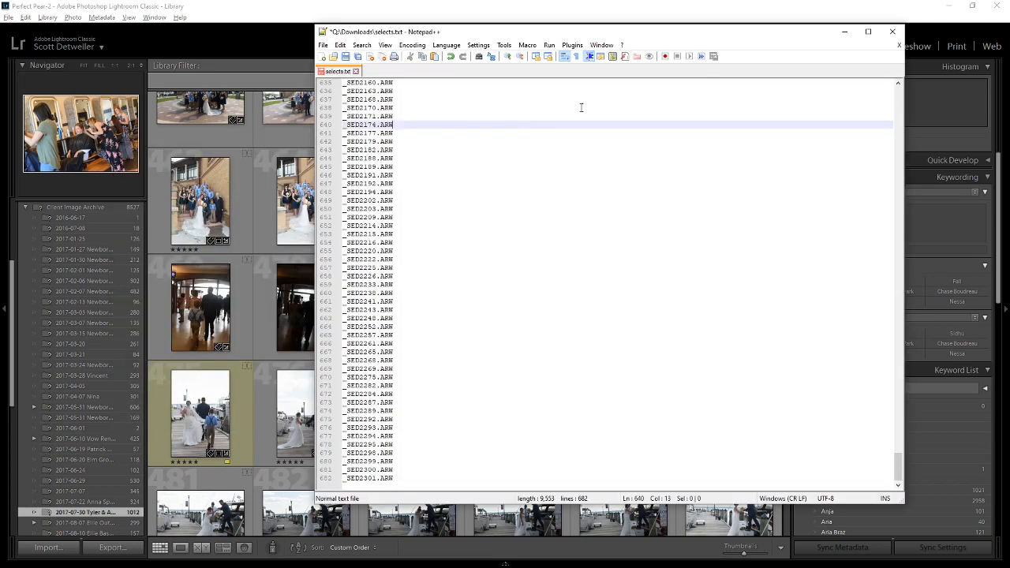
{"action": "left_click_drag", "start_coordinate": [660, 32], "coordinate": [607, 44]}
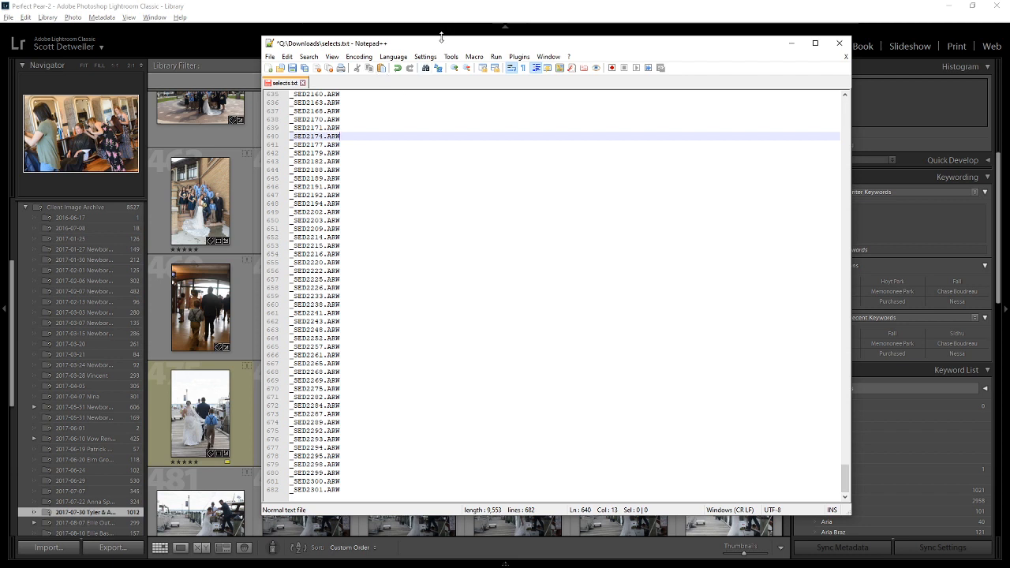
{"action": "double_click", "coordinate": [425, 138]}
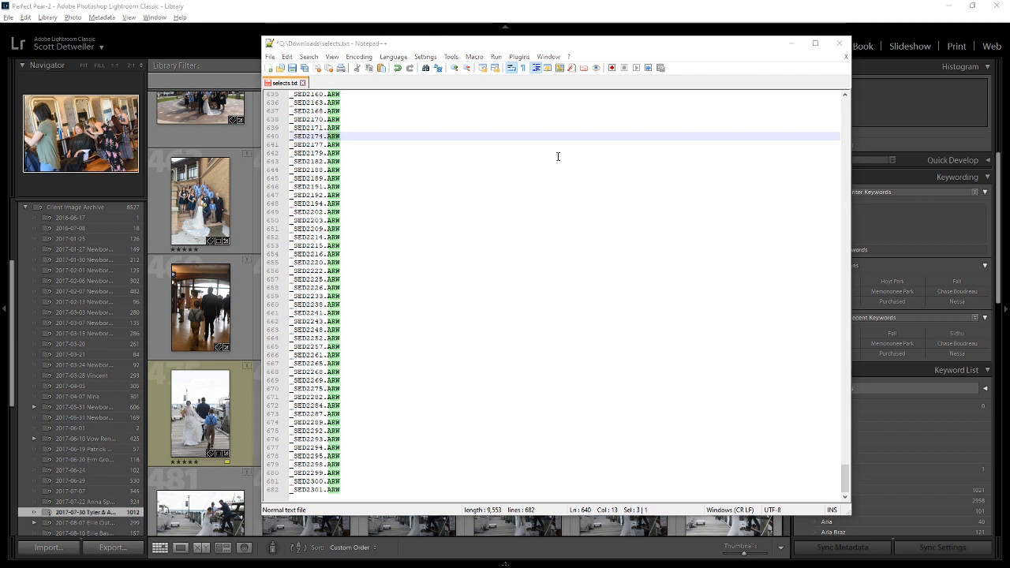
{"action": "left_click", "coordinate": [425, 146]}
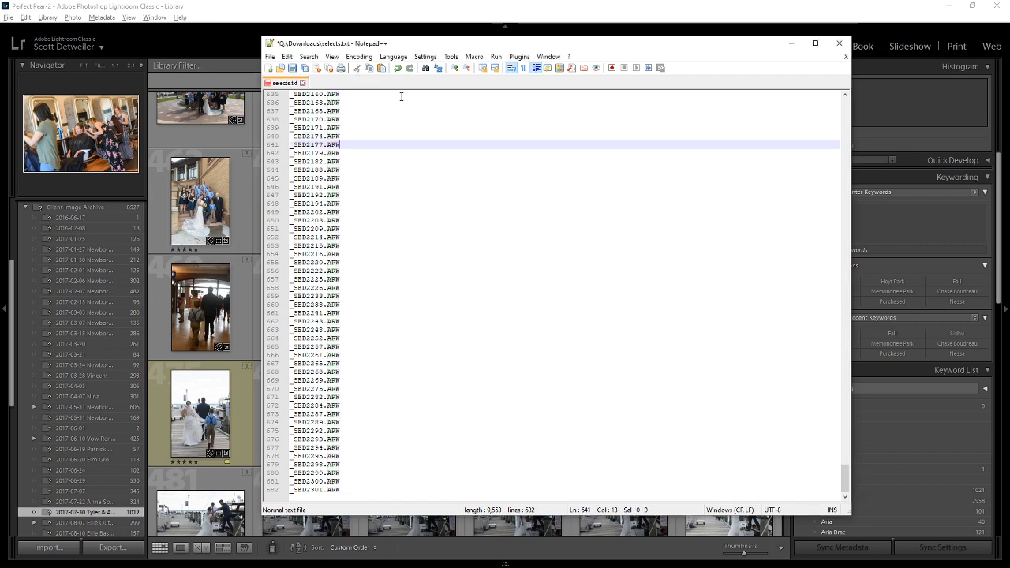
{"action": "double_click", "coordinate": [425, 146]}
{"action": "left_click", "coordinate": [425, 138]}
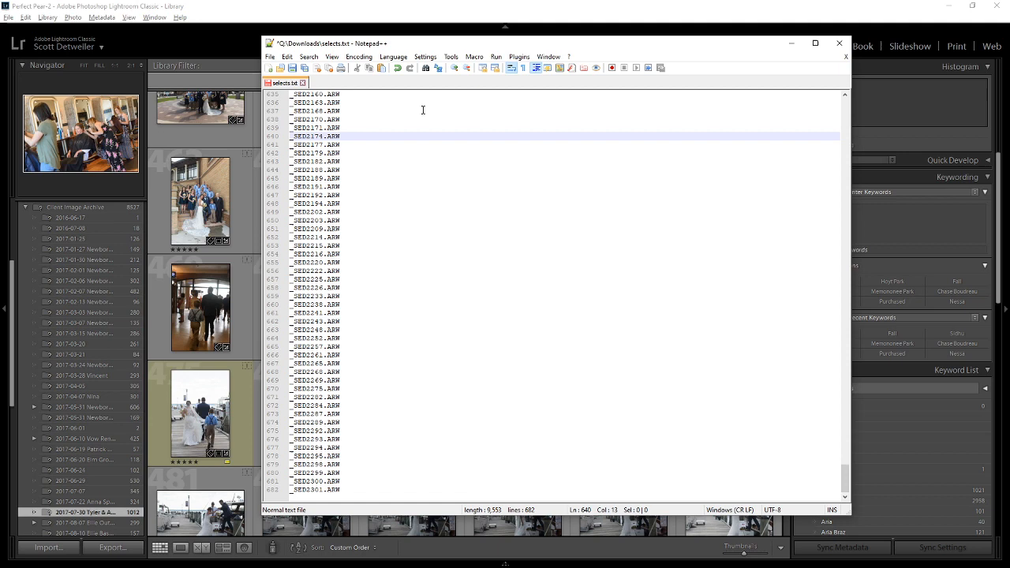
Set up a regular-expression Find on [\r\n]+ reused from the search history
{"action": "key", "text": "ctrl+f"}
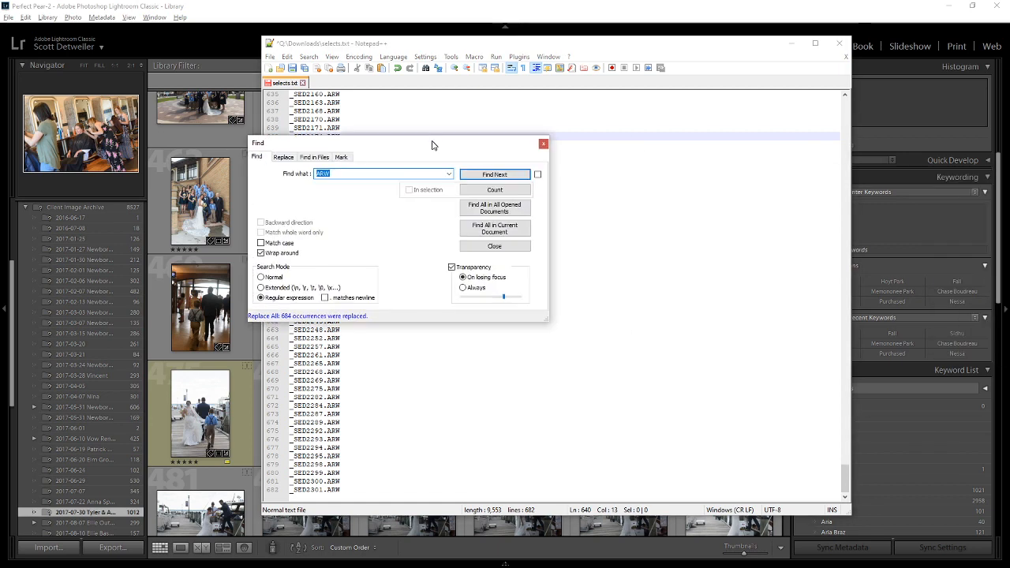
{"action": "left_click_drag", "start_coordinate": [433, 145], "coordinate": [534, 170]}
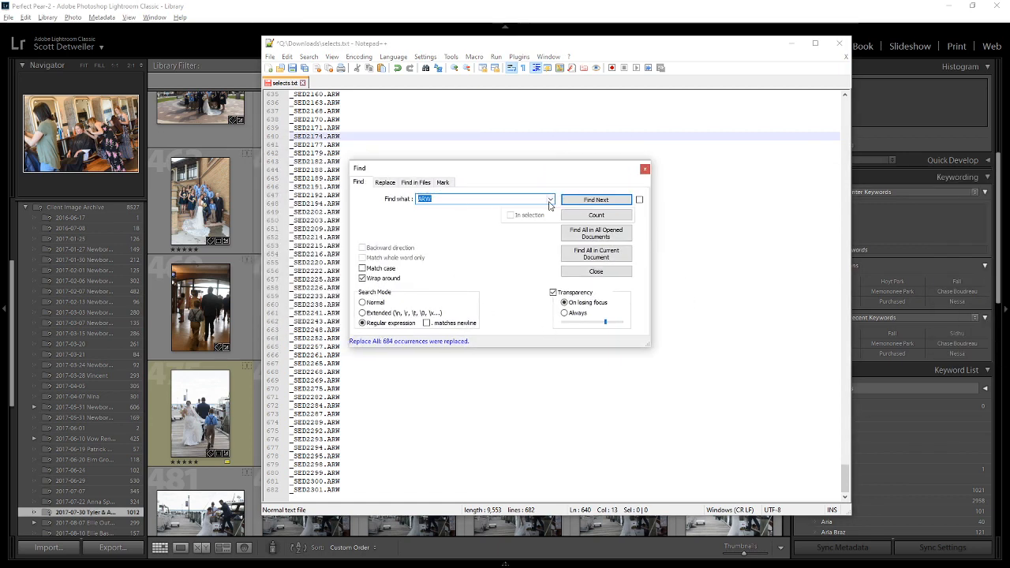
{"action": "left_click", "coordinate": [550, 199]}
{"action": "left_click", "coordinate": [466, 208]}
{"action": "left_click", "coordinate": [442, 199]}
{"action": "left_click_drag", "start_coordinate": [464, 169], "coordinate": [478, 174]}
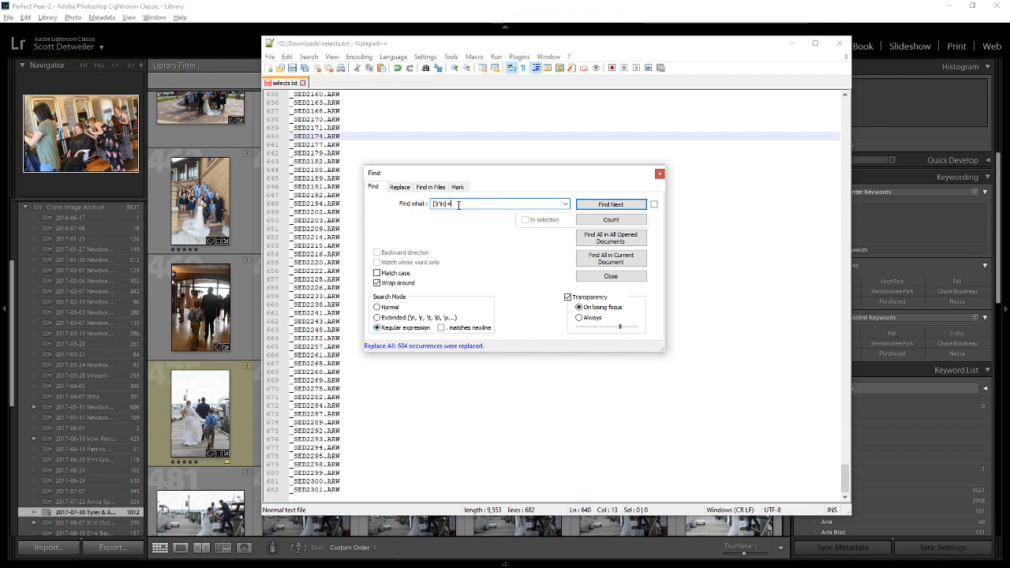
Replace every line break in selects.txt with a comma, joining the filenames into one line
{"action": "left_click", "coordinate": [399, 187]}
{"action": "left_click", "coordinate": [456, 219]}
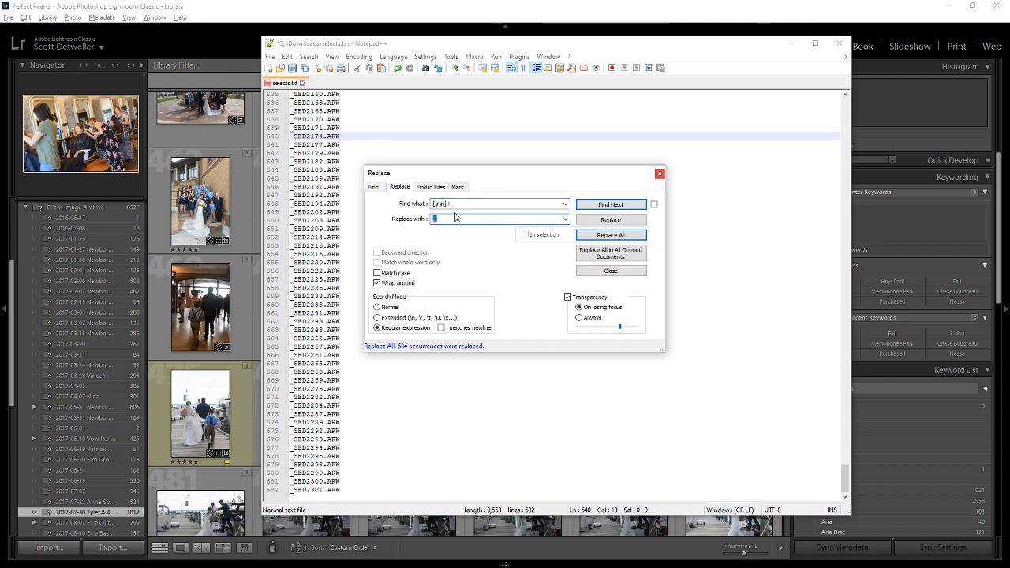
{"action": "left_click", "coordinate": [611, 235]}
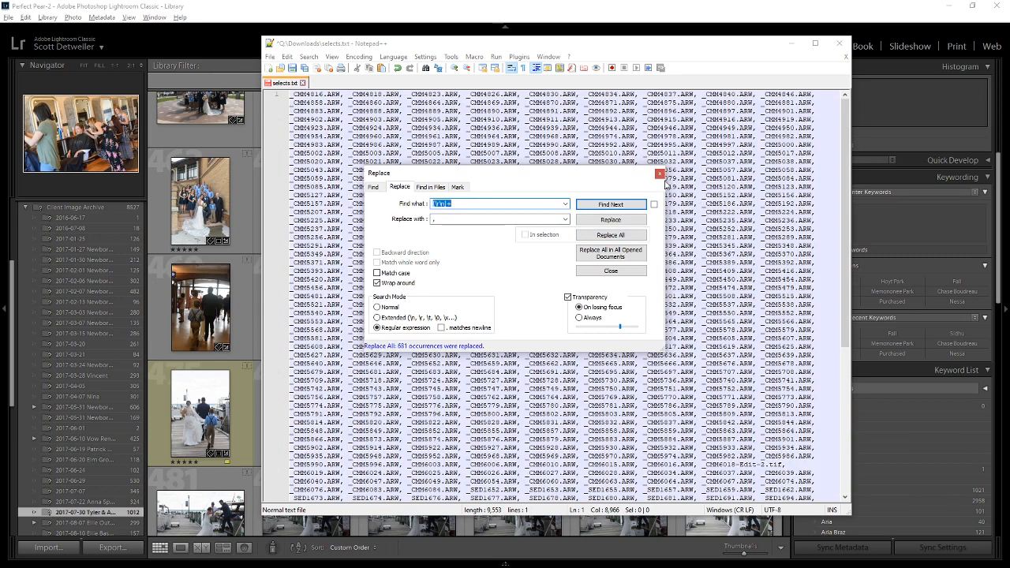
{"action": "left_click", "coordinate": [661, 173]}
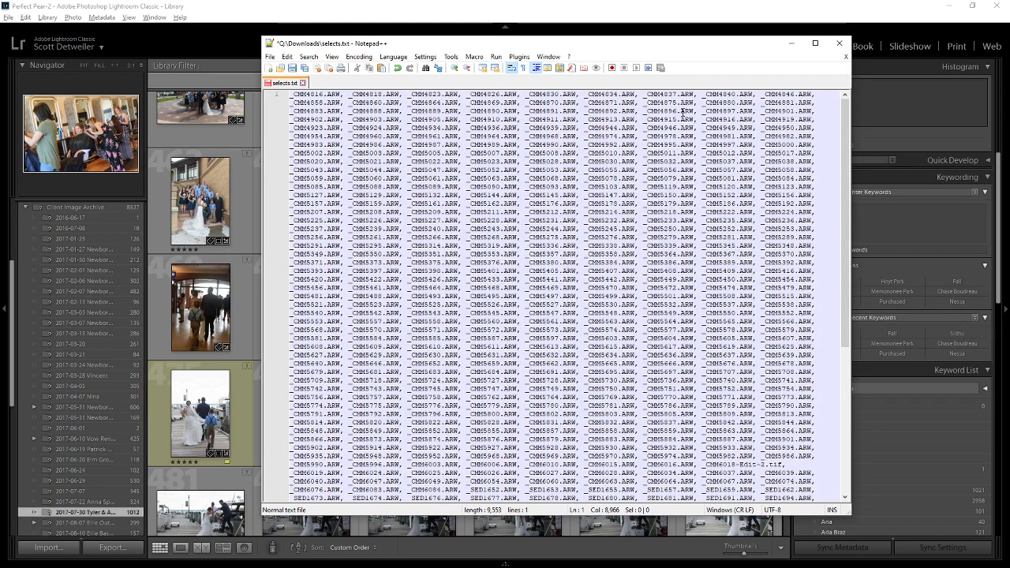
Place the caret in the joined line and browse the Edit menu without choosing a command
{"action": "left_click", "coordinate": [451, 167]}
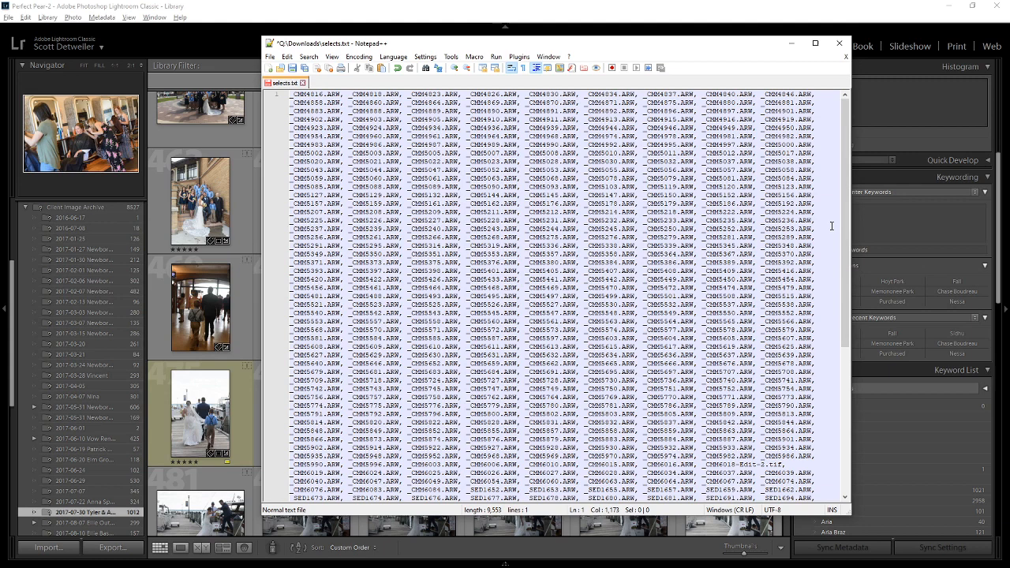
{"action": "mouse_move", "coordinate": [846, 229]}
{"action": "left_mouse_down"}
{"action": "mouse_move", "coordinate": [848, 494]}
{"action": "mouse_move", "coordinate": [845, 103]}
{"action": "left_mouse_up"}
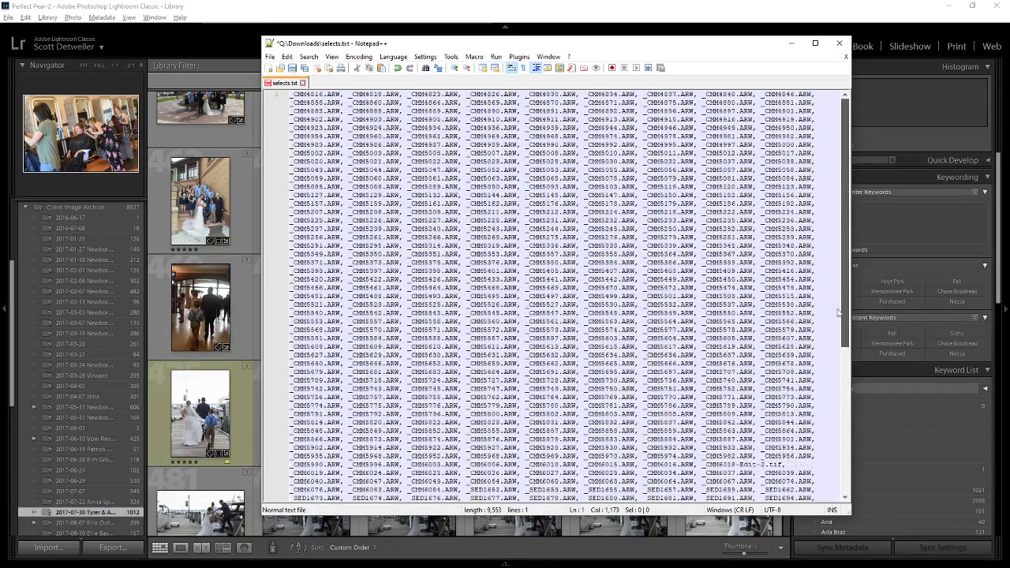
{"action": "left_click", "coordinate": [287, 57]}
{"action": "left_click", "coordinate": [341, 48]}
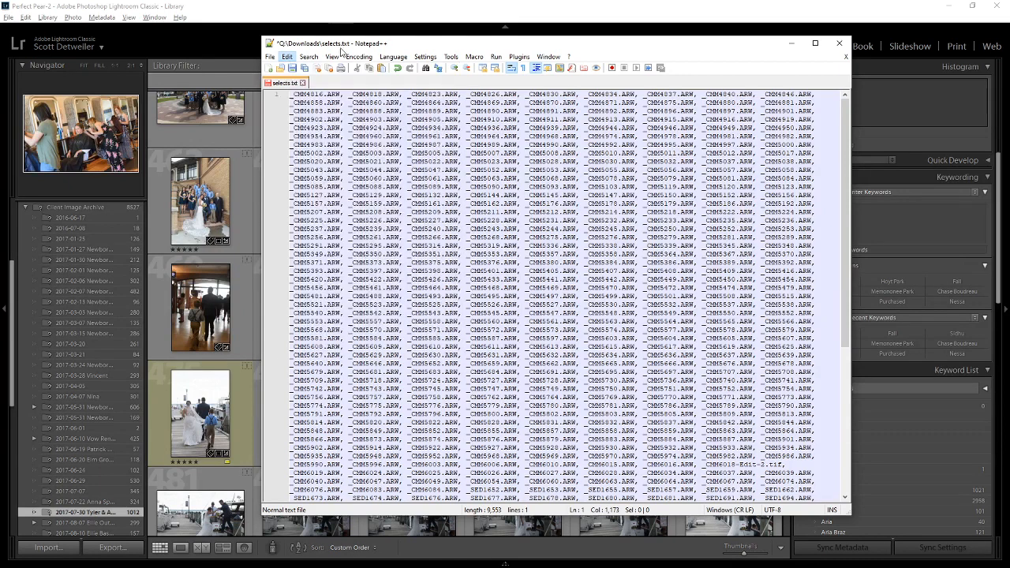
Paste the comma-separated filenames into Lightroom's filename filter, find no matches, and clear it
{"action": "key", "text": "alt+Tab"}
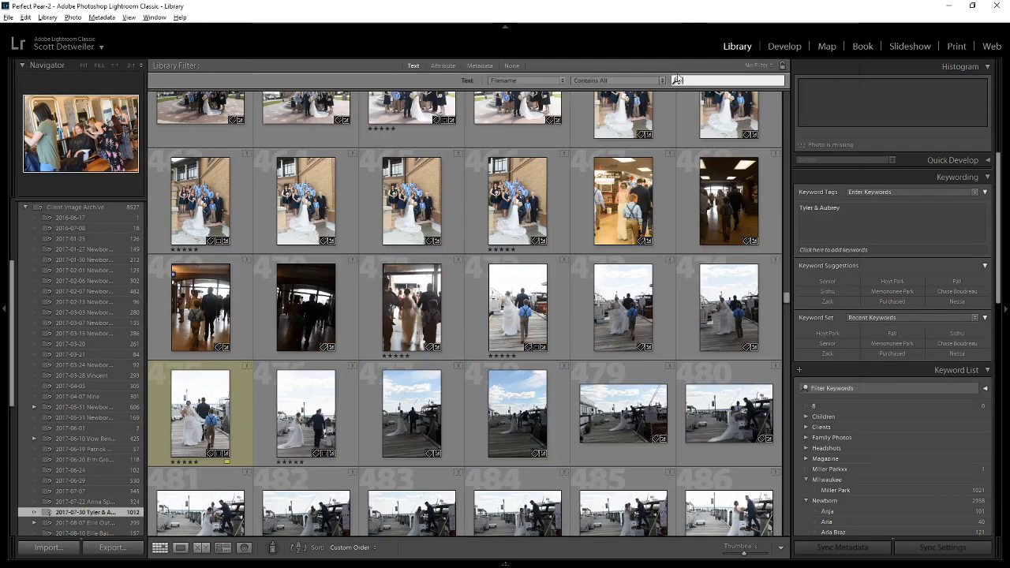
{"action": "left_click", "coordinate": [695, 80]}
{"action": "type", "text": "_CMM4816.ARW"}
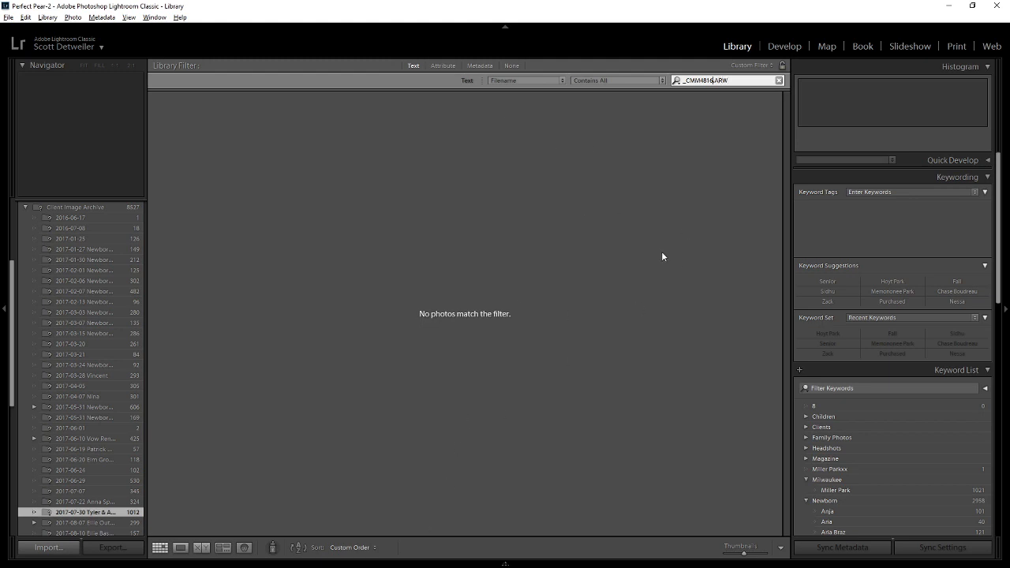
{"action": "left_click", "coordinate": [780, 79]}
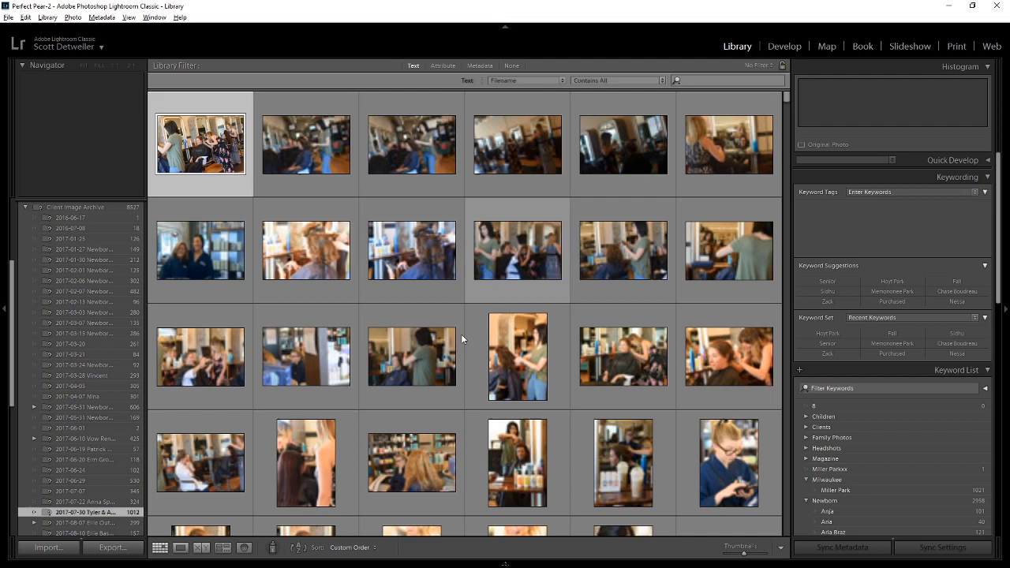
Return to the Notepad++ filename list and reposition the caret within it
{"action": "key", "text": "alt+Tab"}
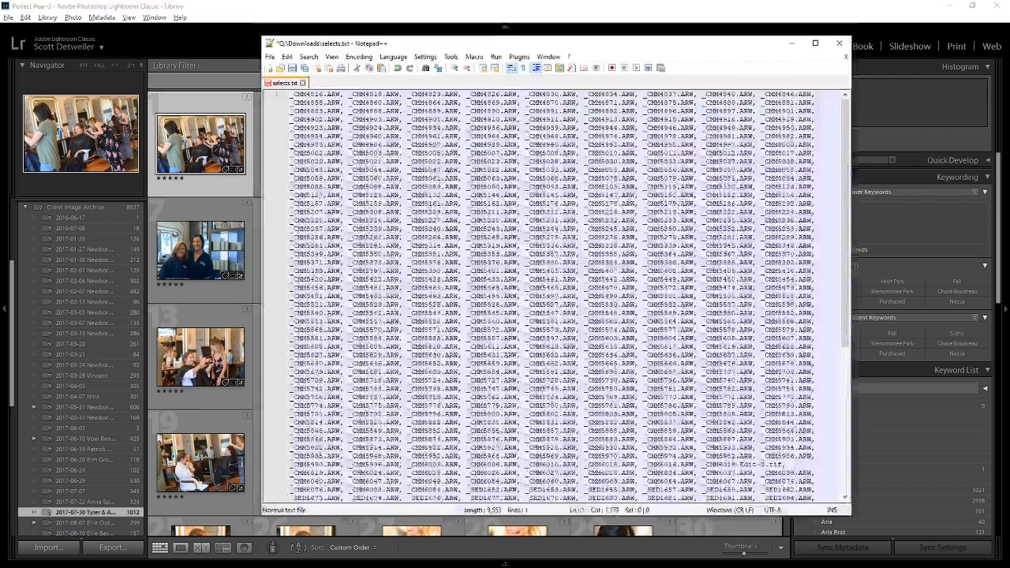
{"action": "left_click", "coordinate": [589, 251]}
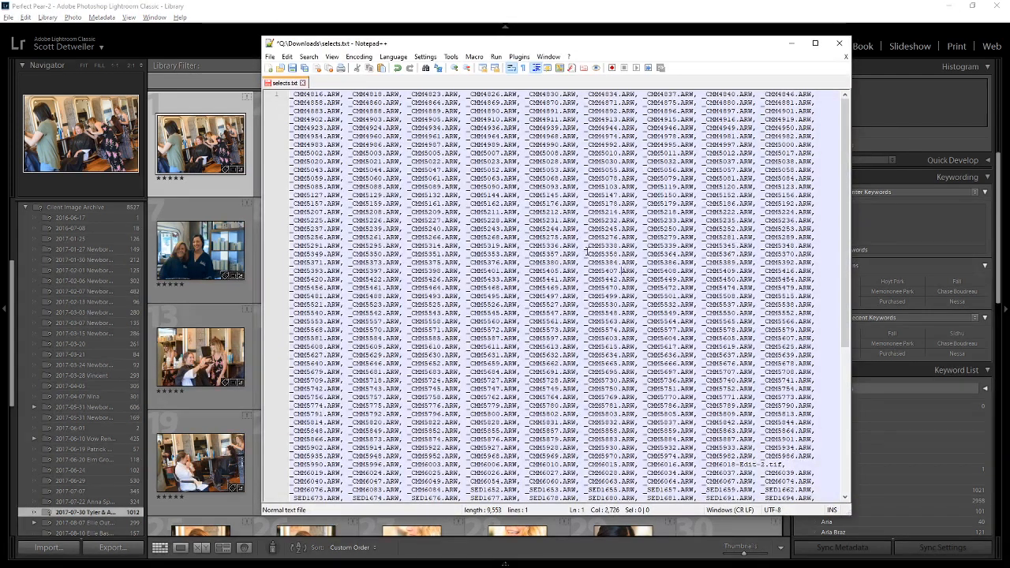
{"action": "left_click", "coordinate": [602, 263]}
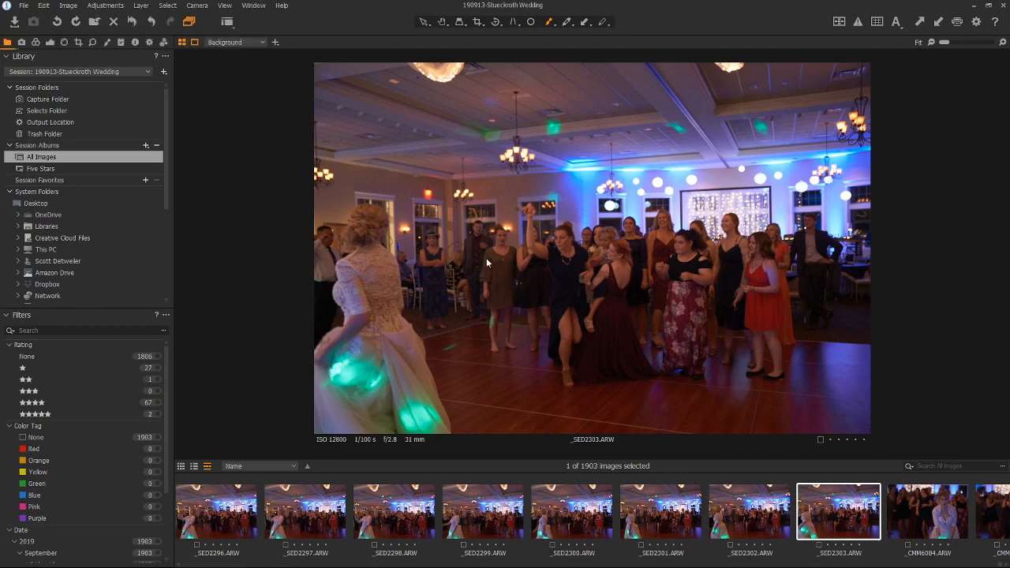
Show the Selects folder with all 674 moved images sorted by name
{"action": "left_click", "coordinate": [90, 112]}
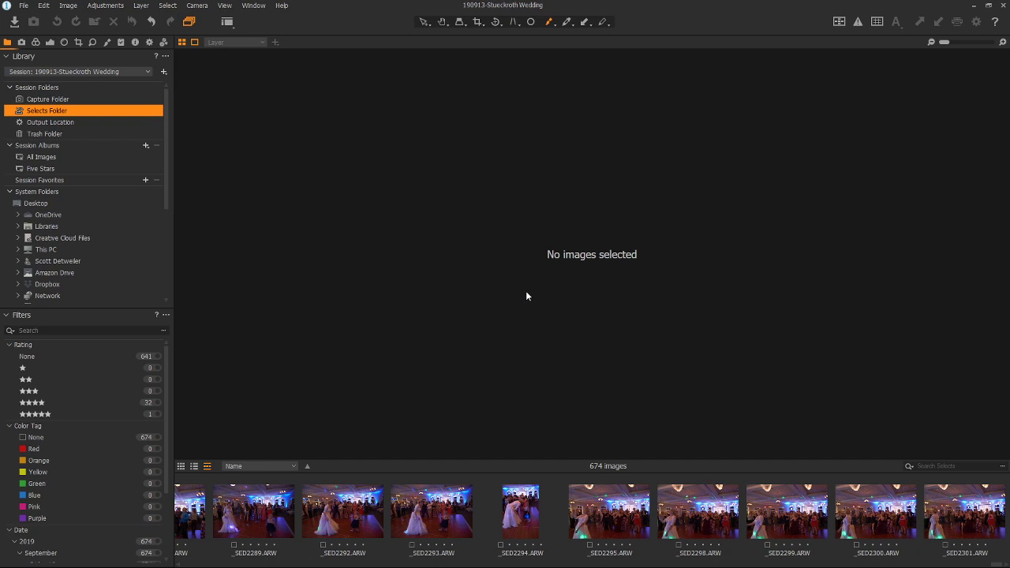
{"action": "left_click", "coordinate": [167, 5]}
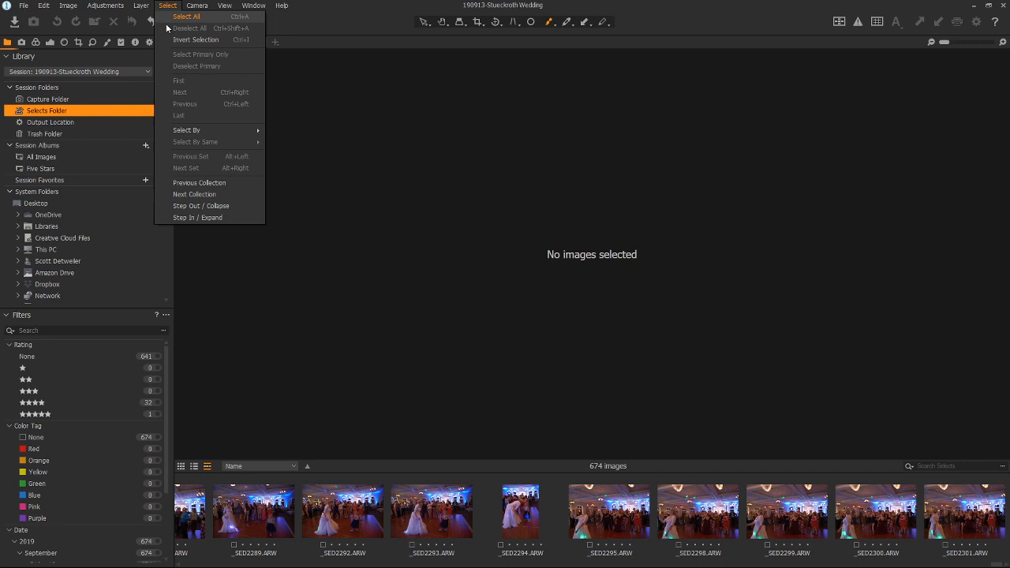
{"action": "mouse_move", "coordinate": [187, 131]}
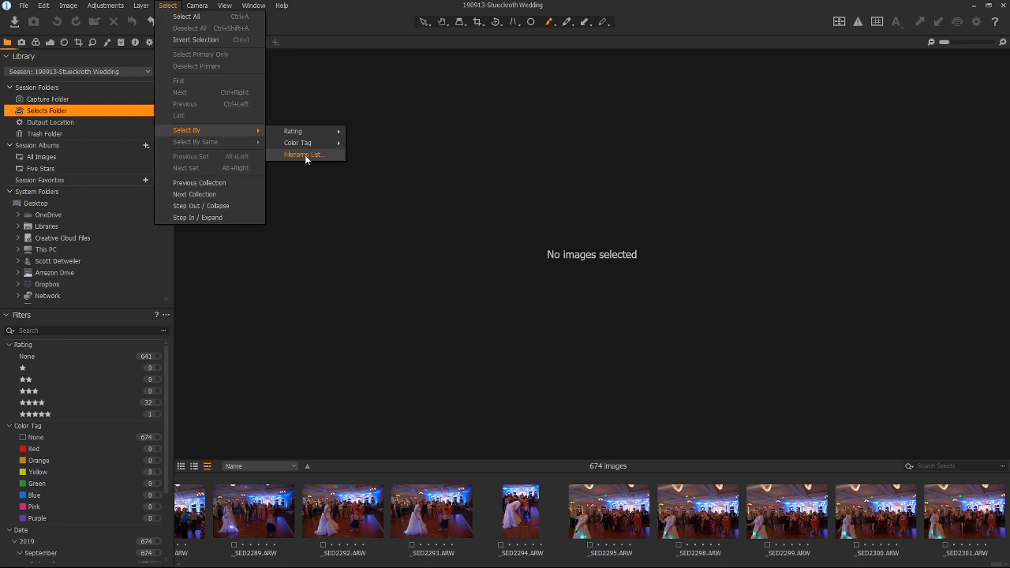
{"action": "left_click", "coordinate": [338, 7]}
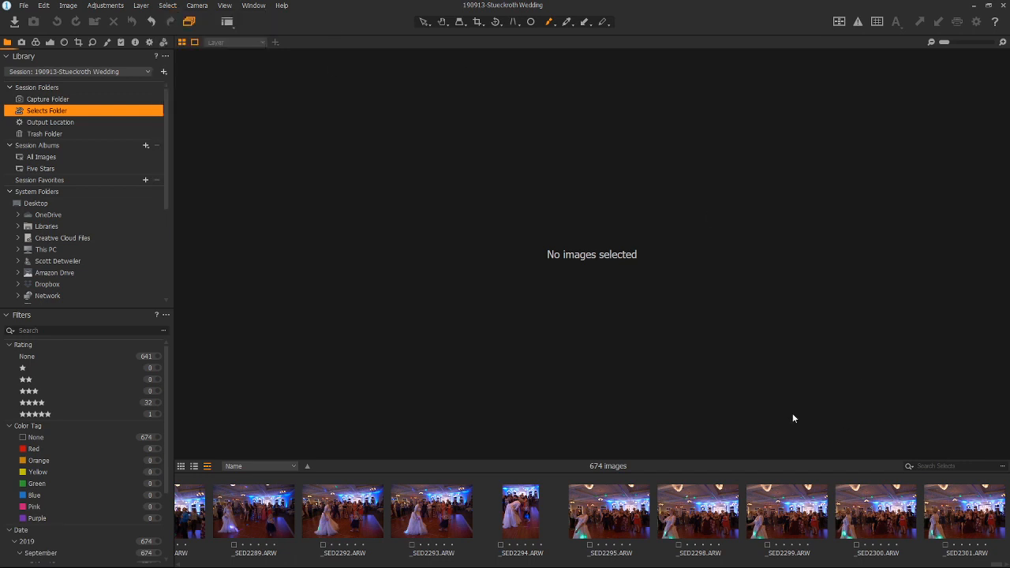